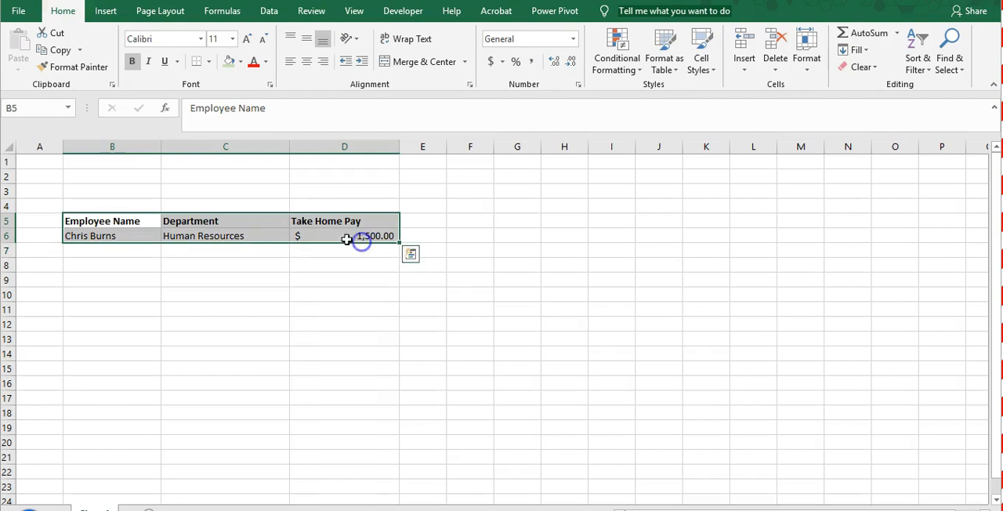
# - Review the headers and the employee's name, department and take-home pay in B5:D6
pyautogui.click(338, 290)
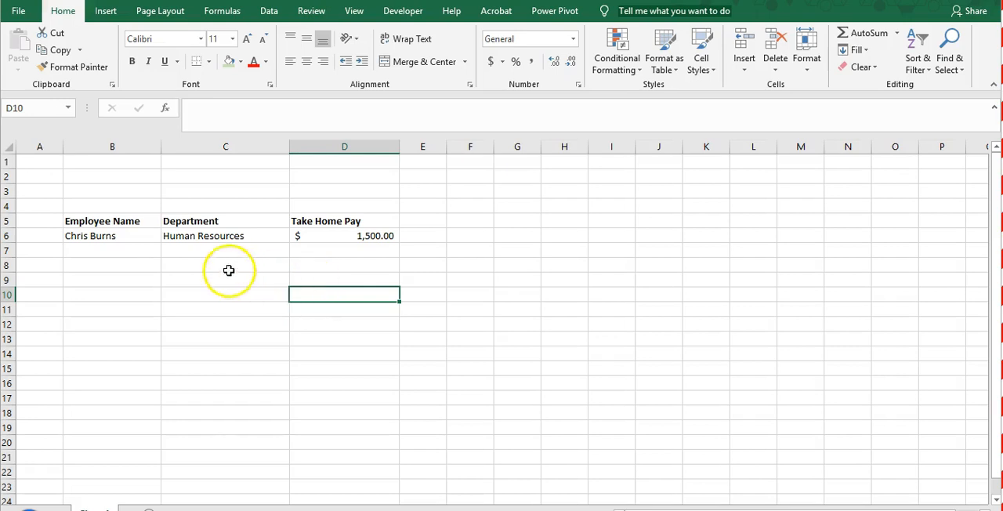
pyautogui.click(128, 269)
pyautogui.click(118, 237)
pyautogui.moveTo(116, 222); pyautogui.dragTo(357, 241)
pyautogui.click(157, 265)
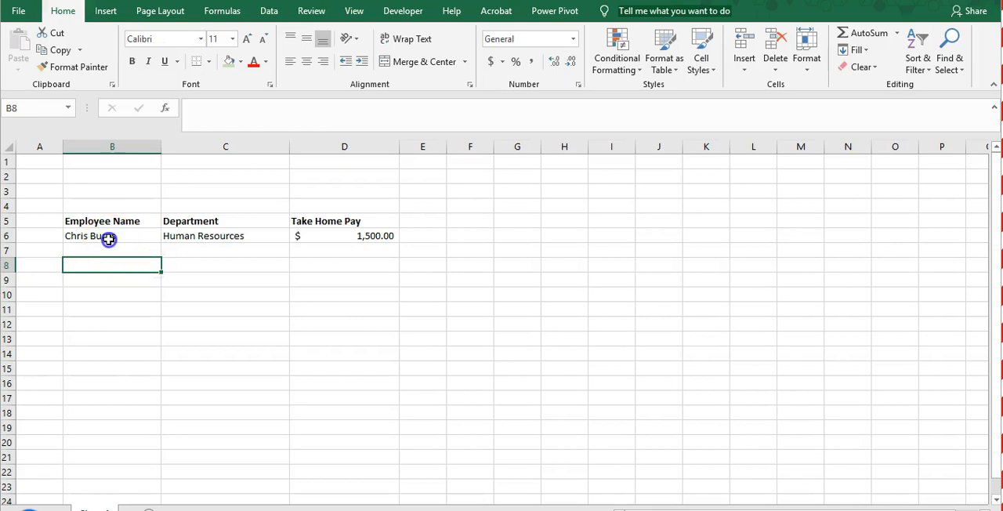
pyautogui.click(132, 235)
pyautogui.click(222, 237)
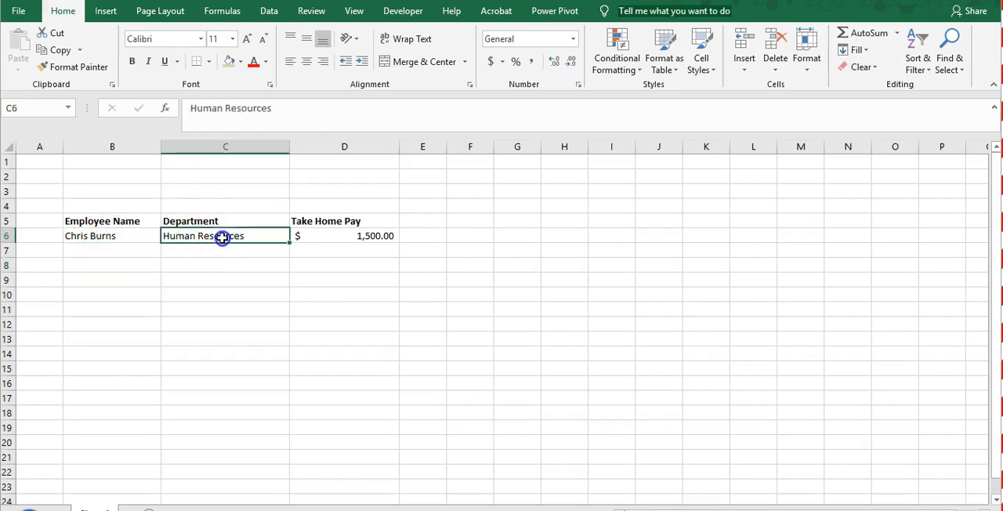
pyautogui.click(104, 239)
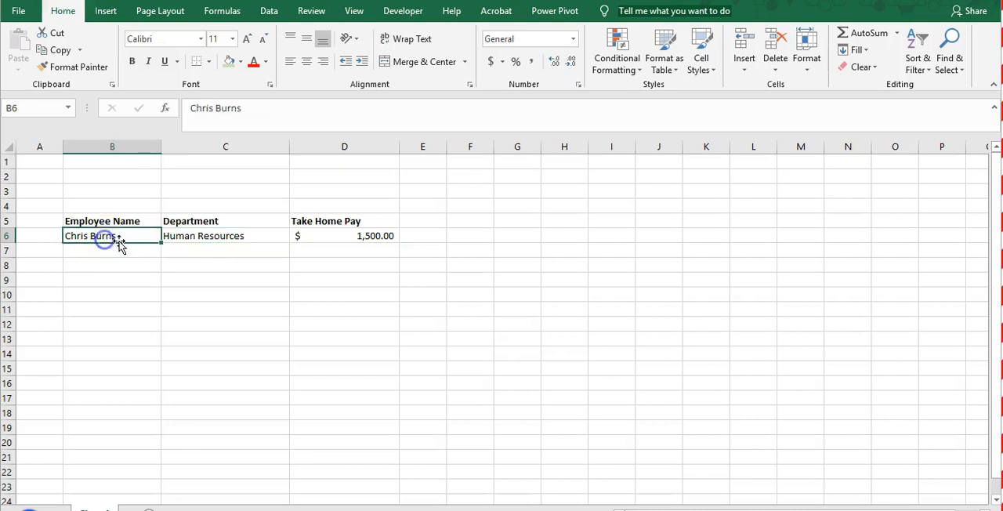
pyautogui.click(217, 240)
pyautogui.click(346, 236)
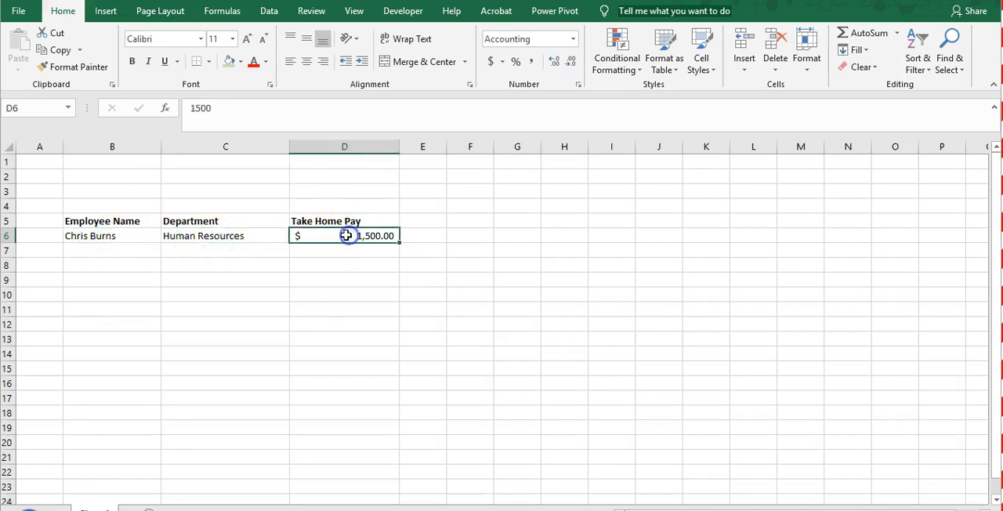
pyautogui.click(126, 236)
pyautogui.click(171, 235)
pyautogui.click(327, 235)
pyautogui.click(216, 236)
pyautogui.click(121, 235)
pyautogui.click(350, 236)
pyautogui.click(111, 253)
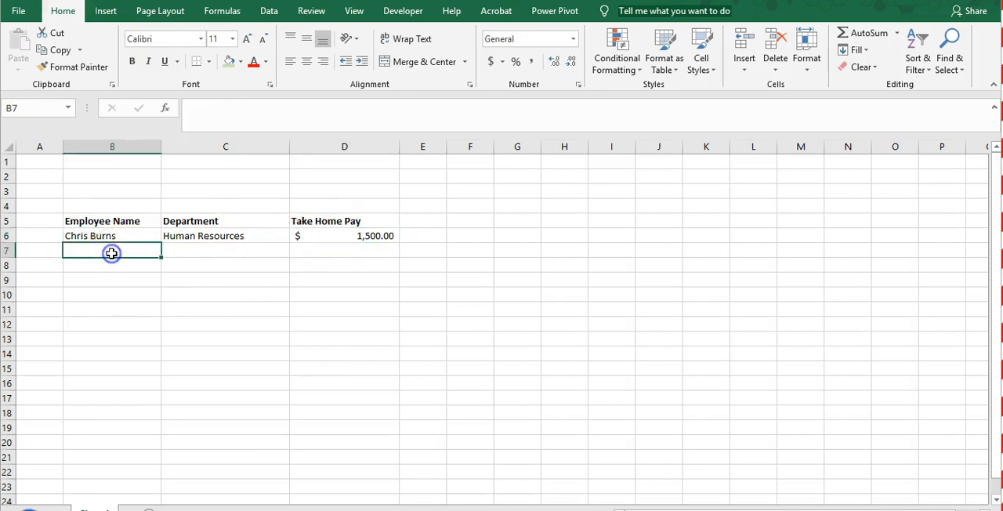
pyautogui.click(133, 229)
pyautogui.click(331, 232)
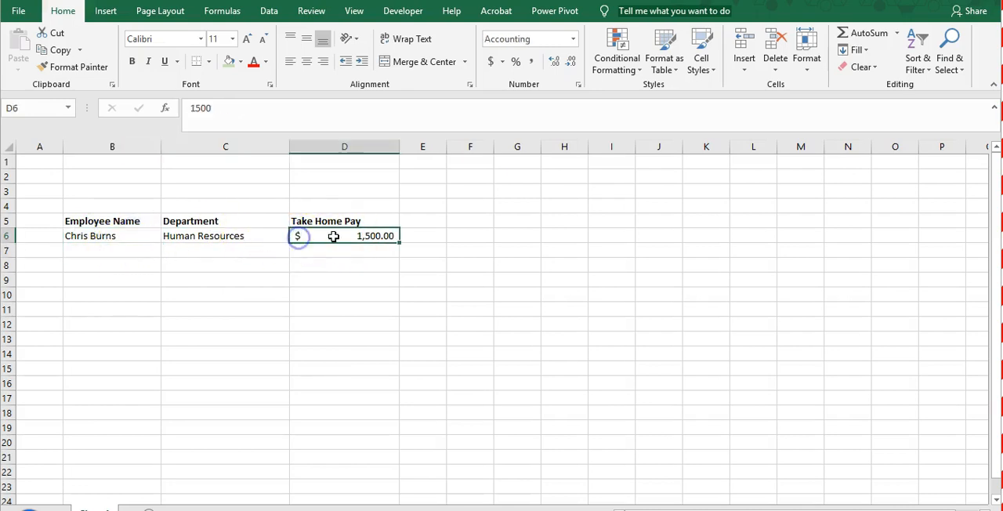
pyautogui.click(220, 235)
pyautogui.click(89, 236)
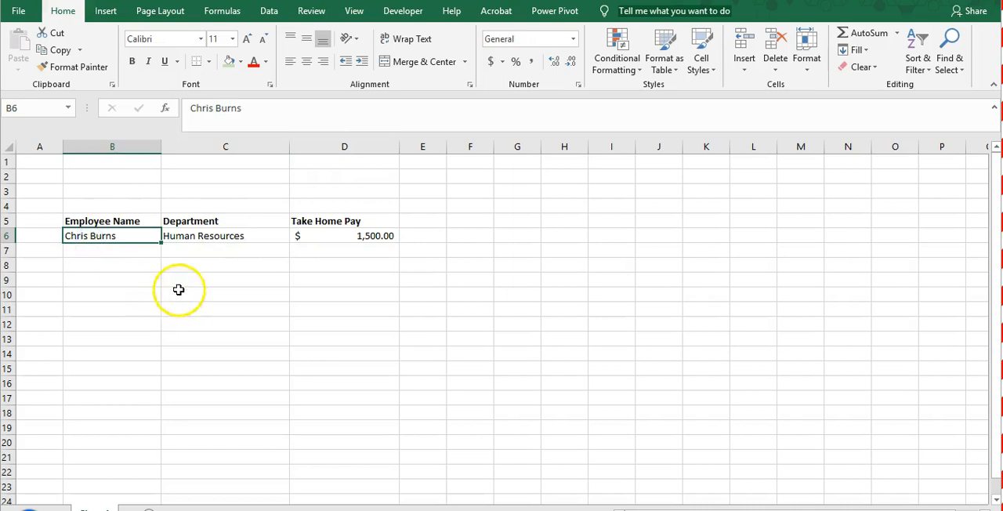
pyautogui.click(357, 267)
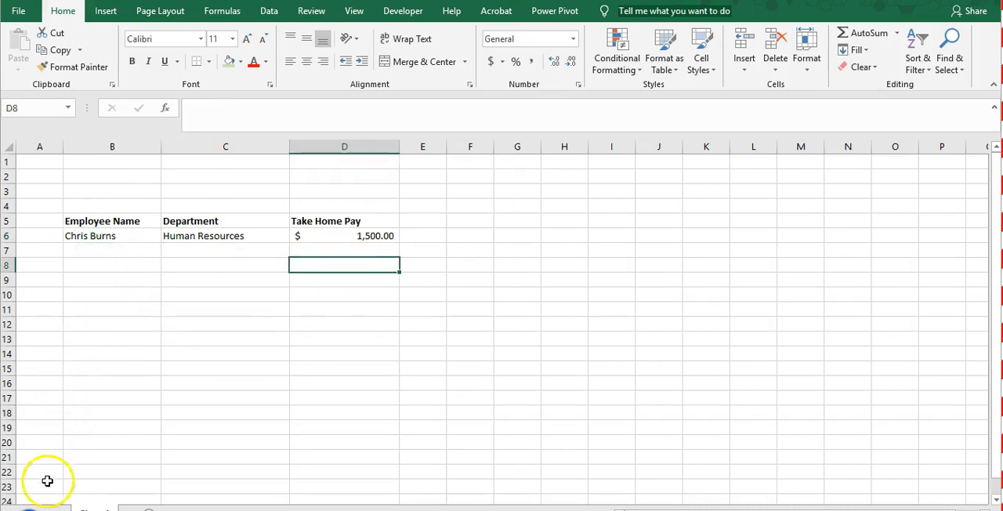
pyautogui.click(345, 310)
pyautogui.click(151, 271)
pyautogui.click(205, 339)
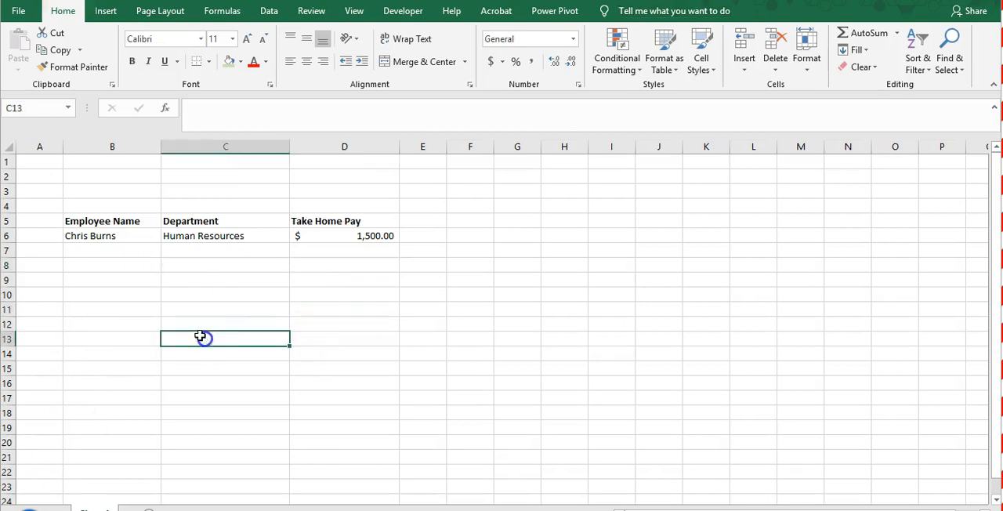
pyautogui.click(154, 286)
pyautogui.click(128, 252)
pyautogui.click(270, 252)
pyautogui.click(318, 289)
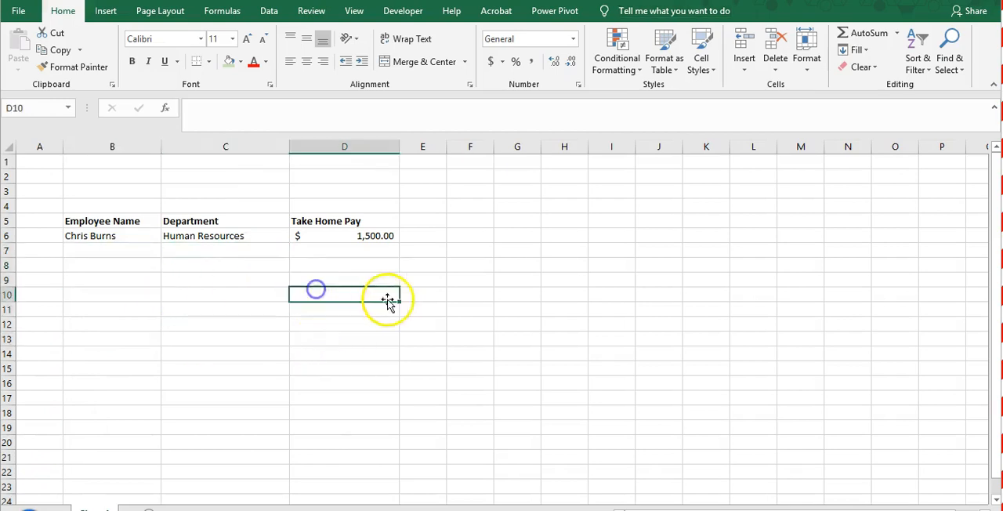
pyautogui.click(509, 301)
pyautogui.click(224, 294)
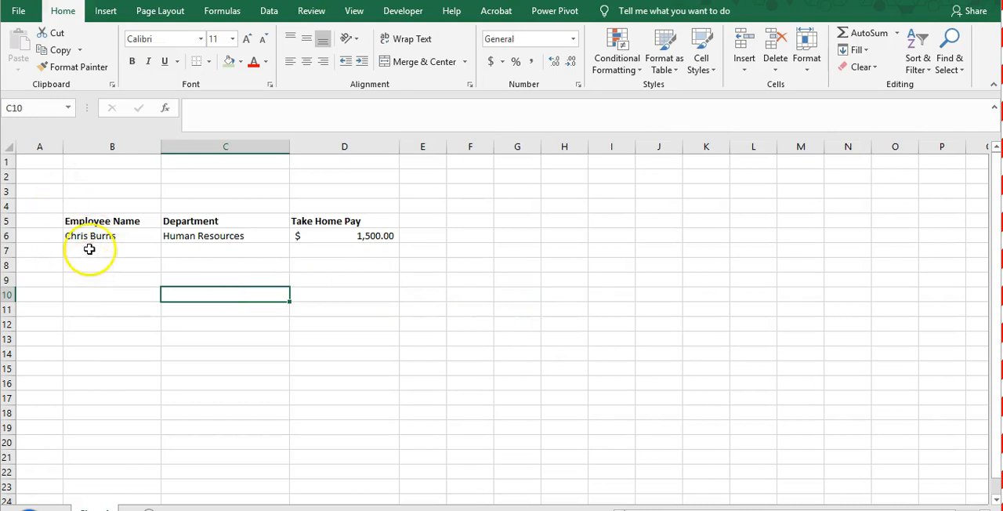
# - Convert the employee data in B5:D6 into a table with headers
pyautogui.moveTo(118, 214); pyautogui.dragTo(359, 235)
pyautogui.moveTo(104, 220); pyautogui.dragTo(355, 231)
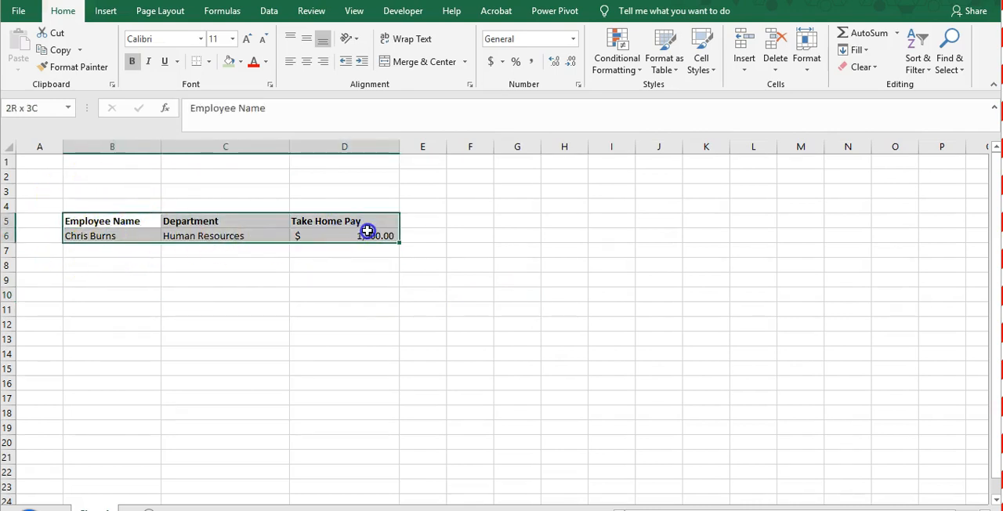
pyautogui.click(379, 281)
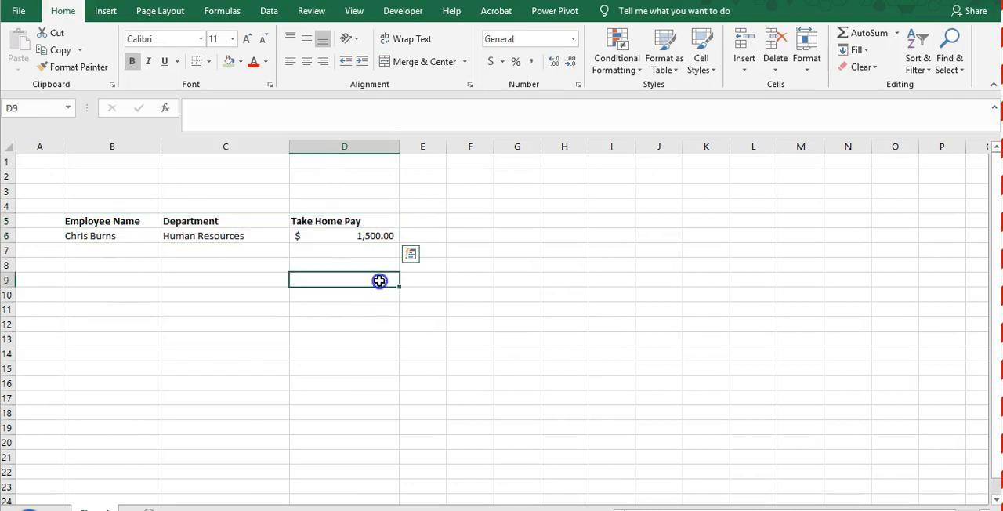
pyautogui.moveTo(157, 221); pyautogui.dragTo(363, 229)
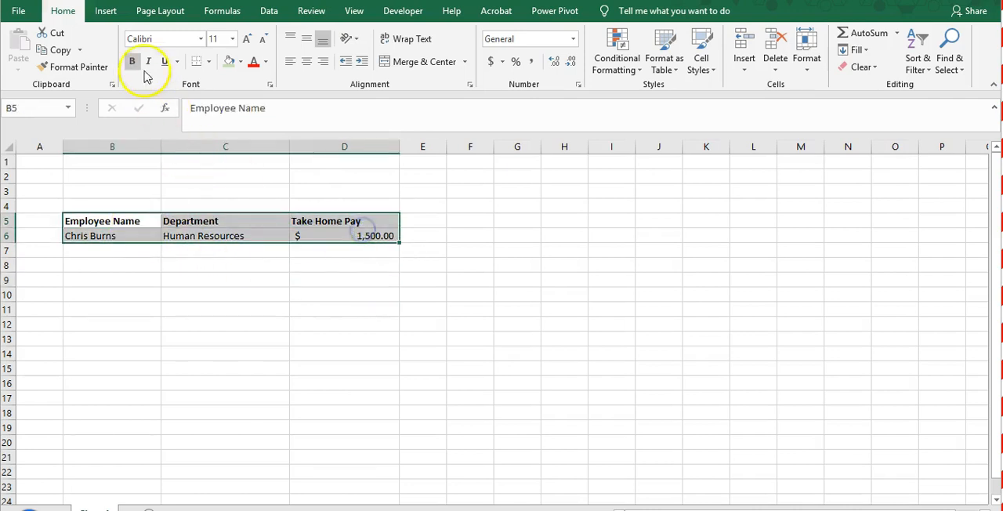
pyautogui.click(105, 15)
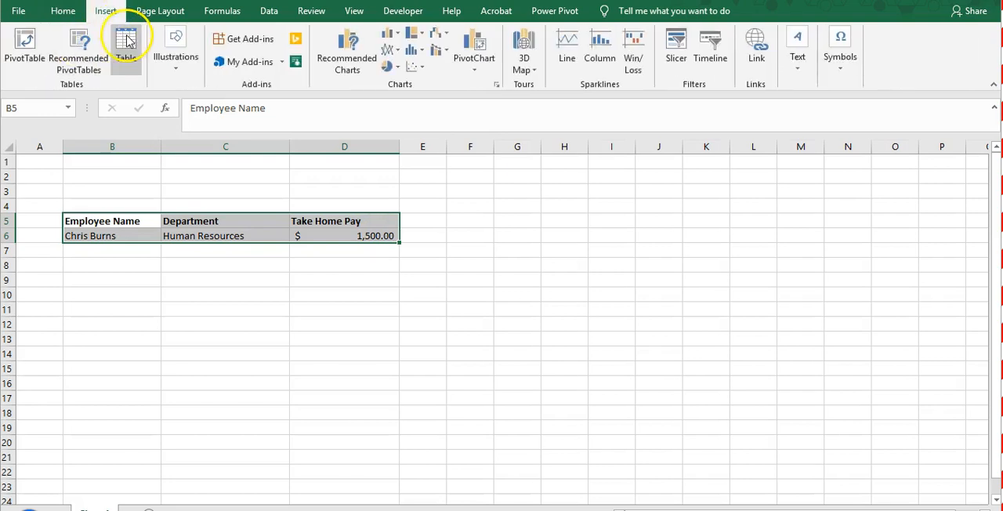
pyautogui.click(128, 41)
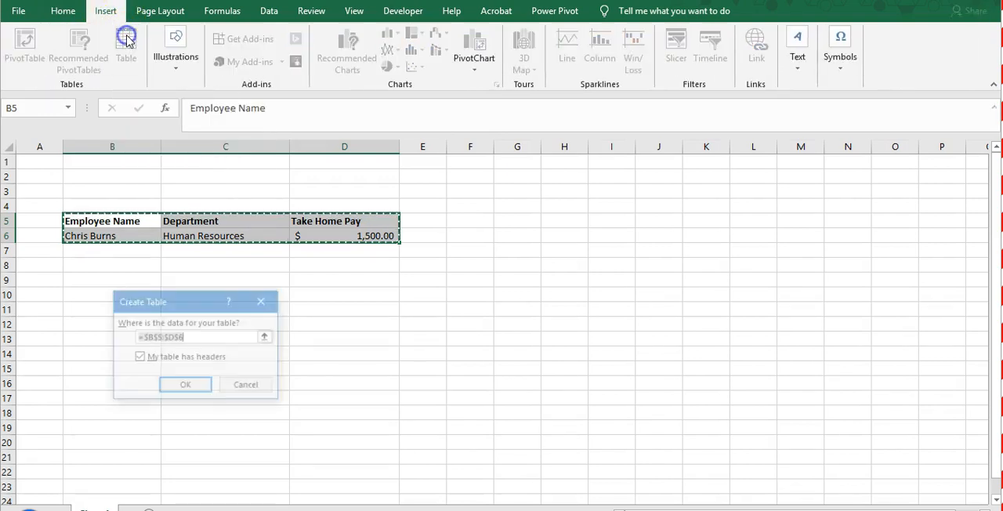
pyautogui.click(140, 358)
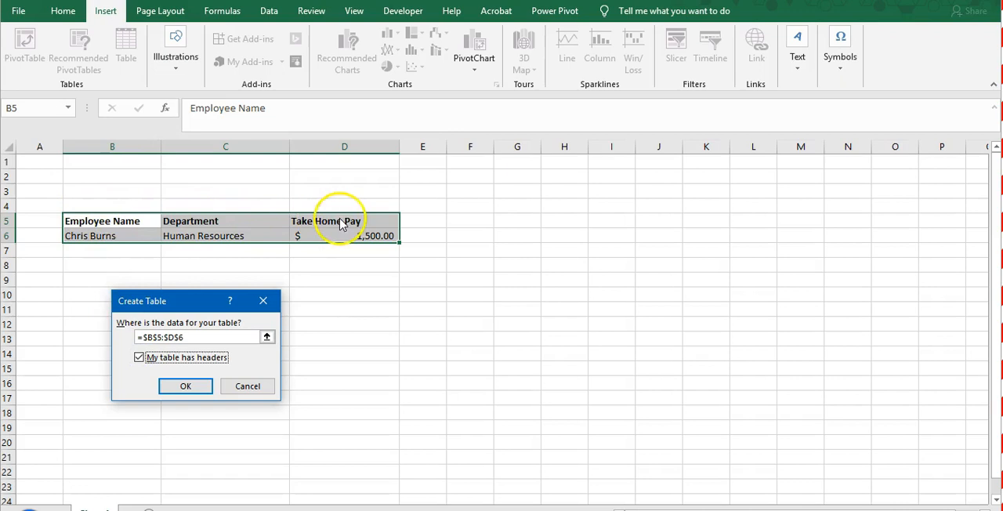
pyautogui.click(185, 387)
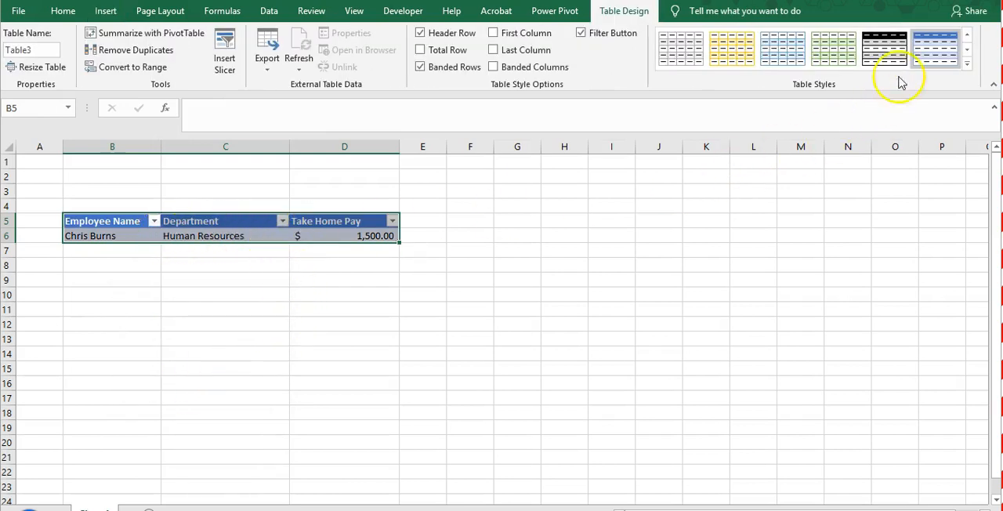
# - Apply the light blue style with a solid header row from the Light table styles to the employee table
pyautogui.click(968, 63)
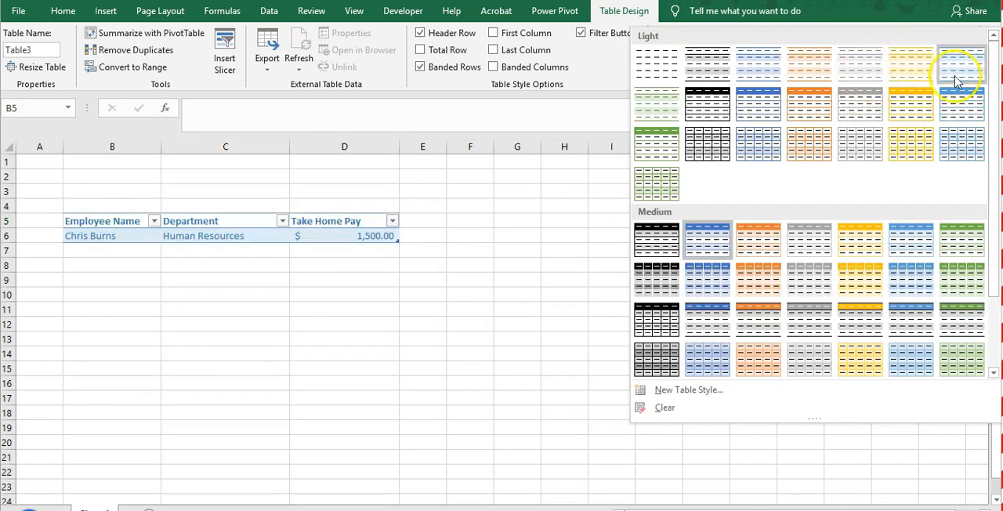
pyautogui.click(953, 115)
pyautogui.click(401, 327)
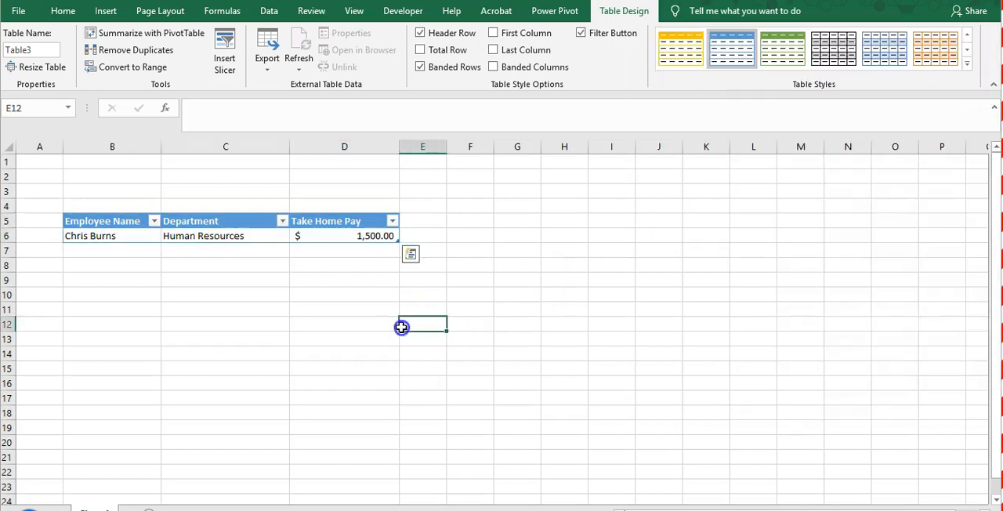
pyautogui.click(215, 328)
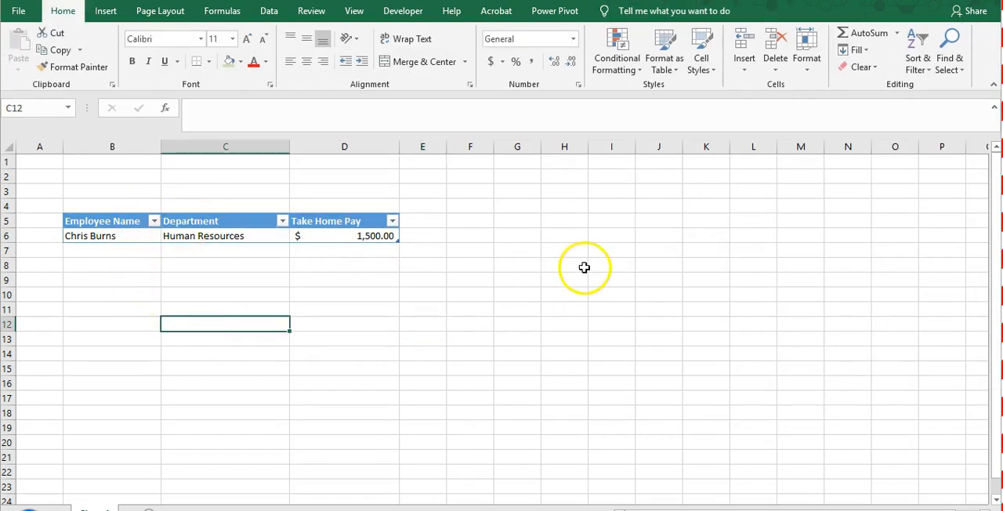
pyautogui.click(153, 279)
pyautogui.click(125, 249)
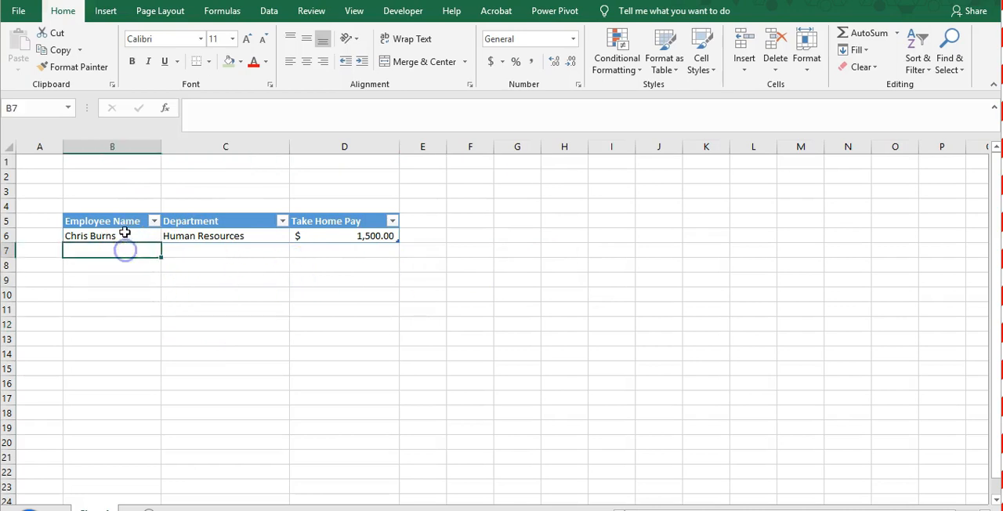
pyautogui.click(125, 233)
pyautogui.moveTo(124, 220); pyautogui.dragTo(380, 235)
pyautogui.click(362, 282)
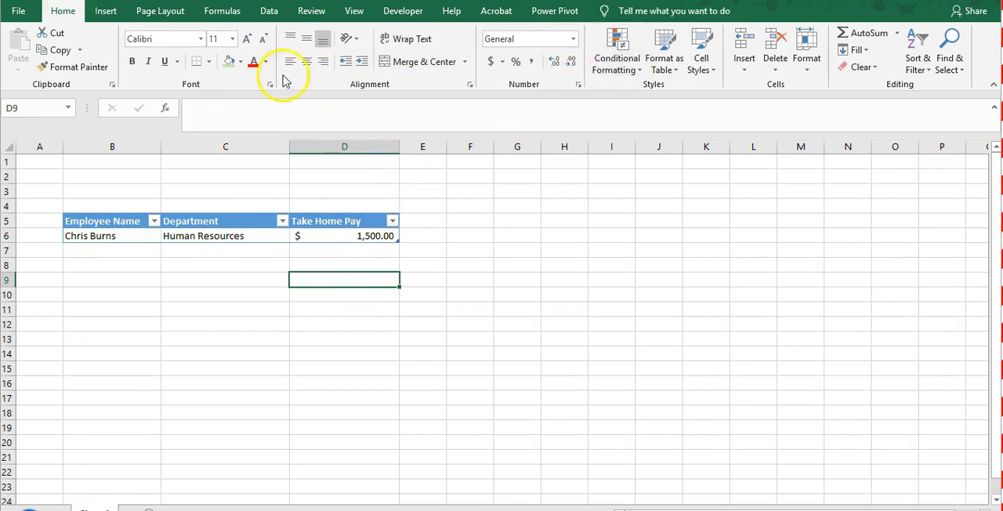
pyautogui.click(223, 297)
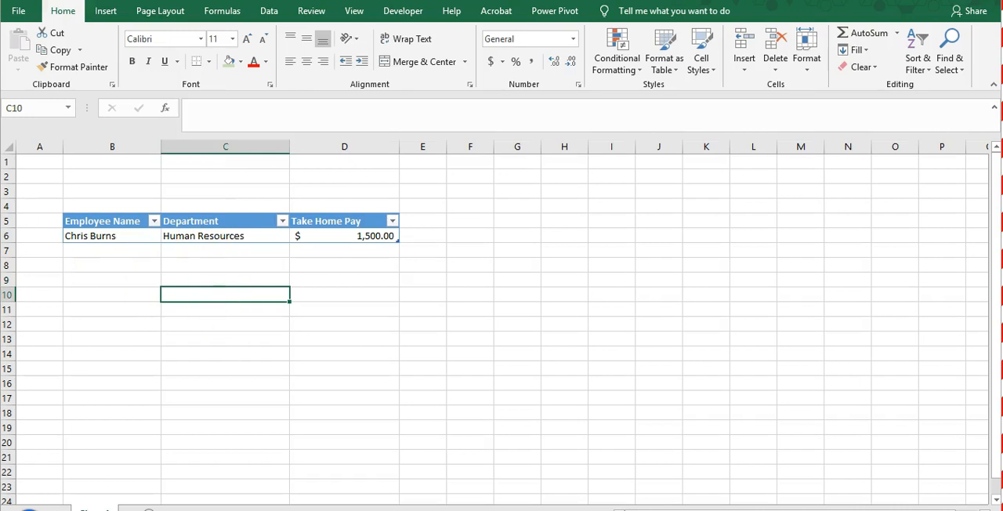
# - Open the ribbon customization settings and select the Form command from Commands Not in the Ribbon
pyautogui.rightClick(535, 18)
pyautogui.click(582, 61)
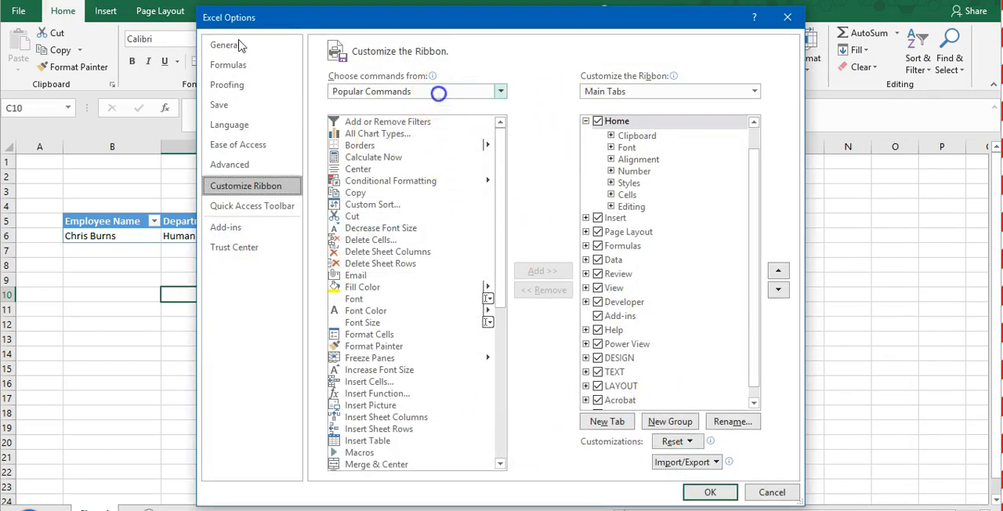
pyautogui.click(441, 91)
pyautogui.click(416, 122)
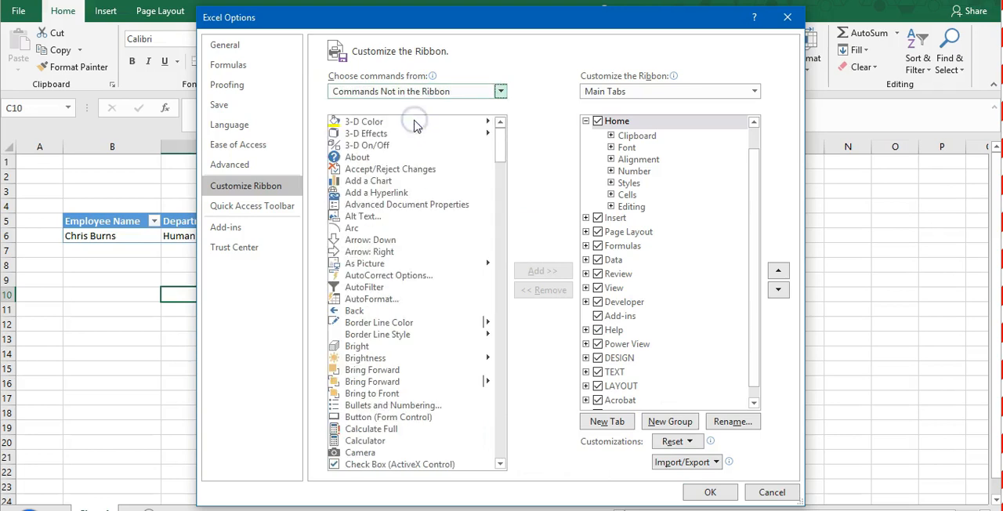
pyautogui.click(420, 334)
pyautogui.scroll(-13, 415, 337)
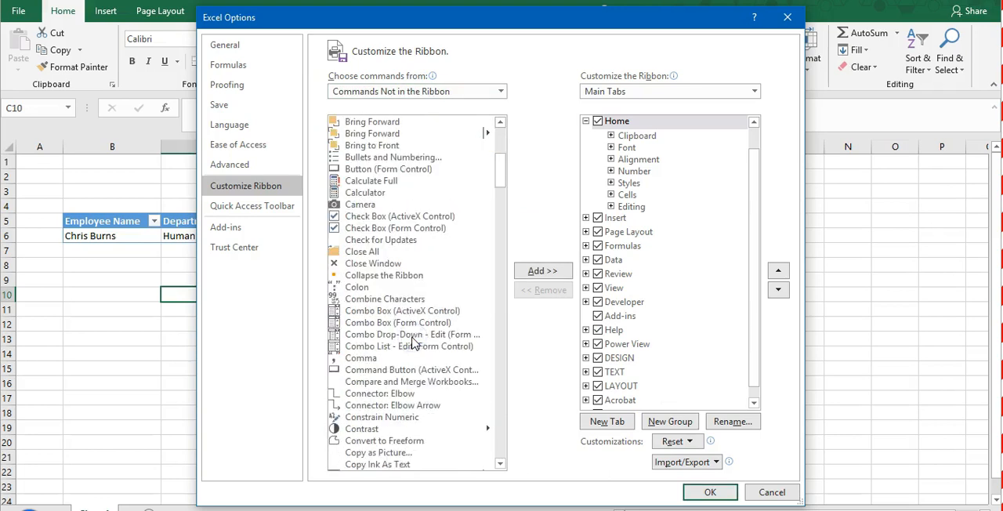
pyautogui.scroll(-13, 413, 342)
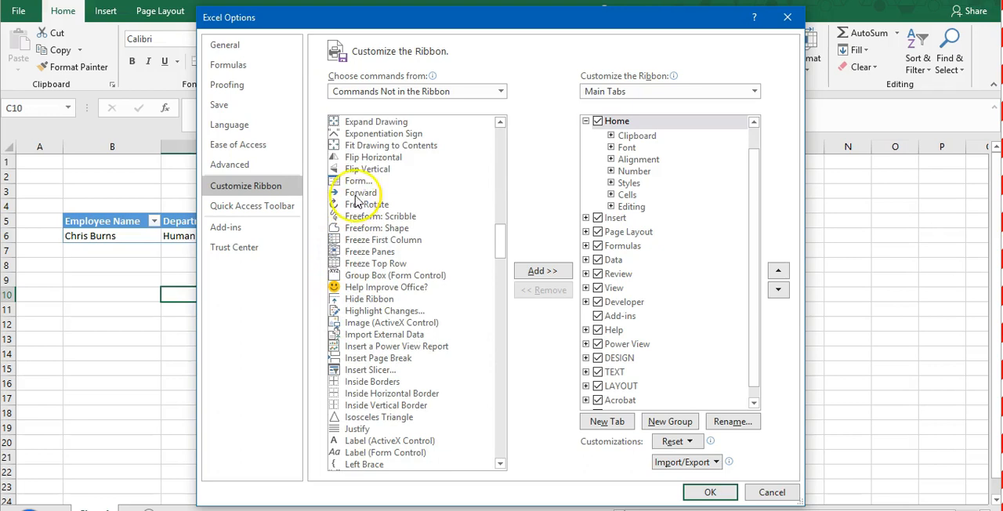
pyautogui.click(354, 181)
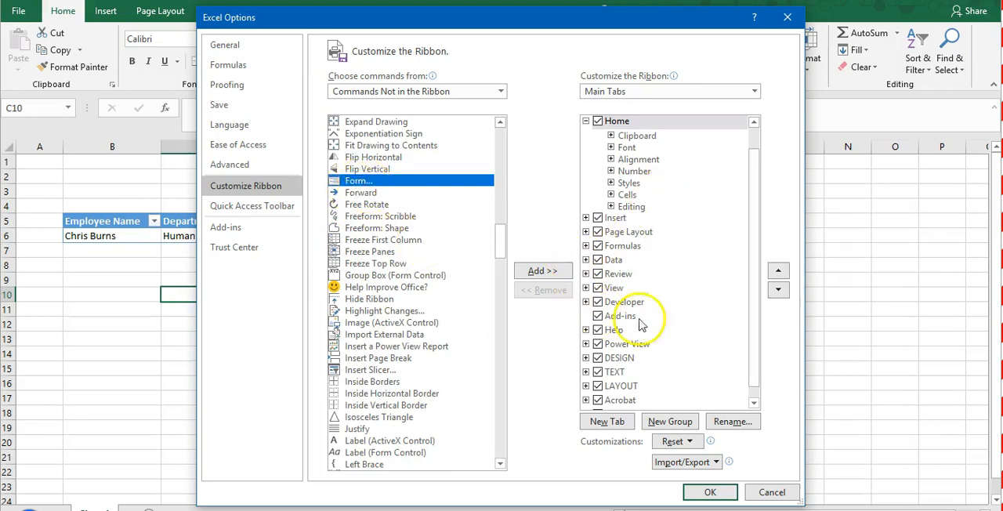
# - Try to add the Form command directly to the Data tab, and create a new custom group in that tab
pyautogui.scroll(-5, 664, 319)
pyautogui.scroll(5, 663, 318)
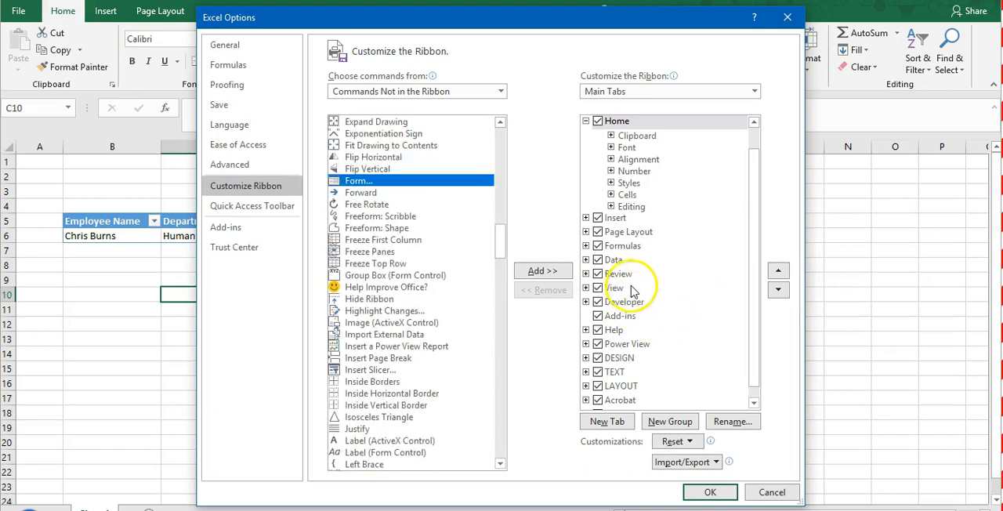
pyautogui.moveTo(755, 247); pyautogui.dragTo(757, 268)
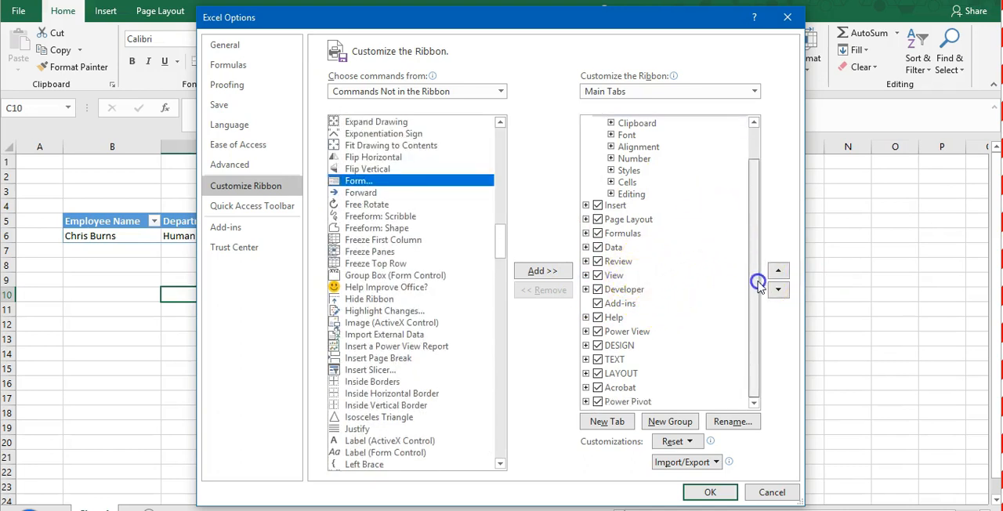
pyautogui.click(586, 248)
pyautogui.click(617, 249)
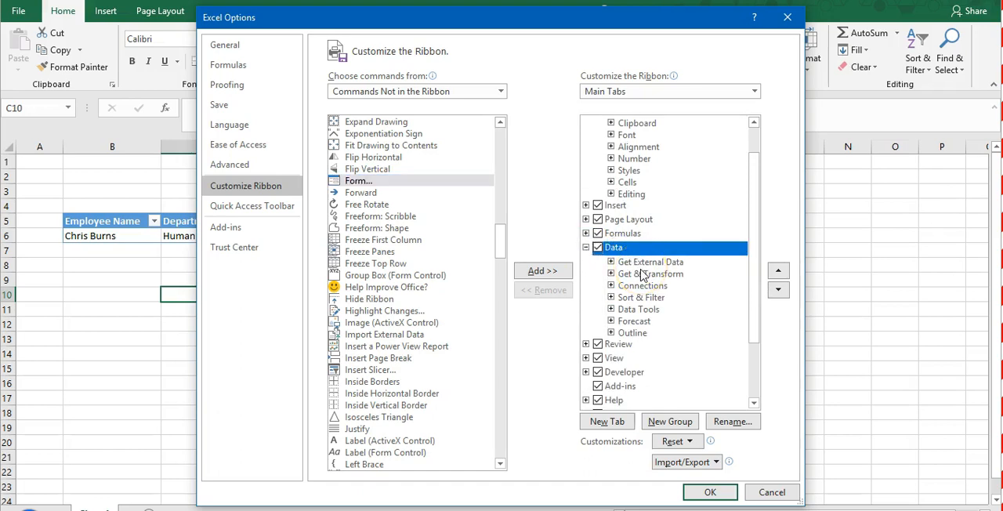
pyautogui.click(539, 272)
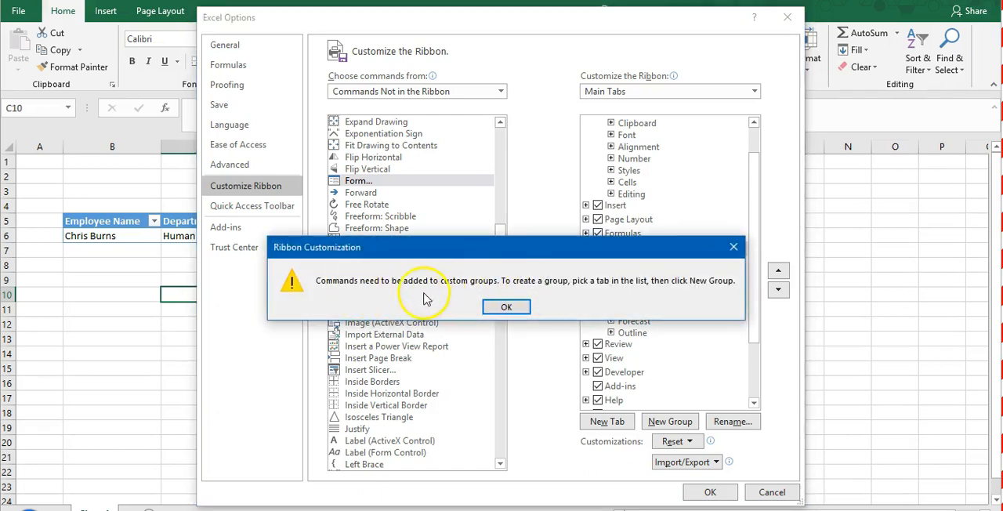
pyautogui.click(519, 306)
pyautogui.click(670, 422)
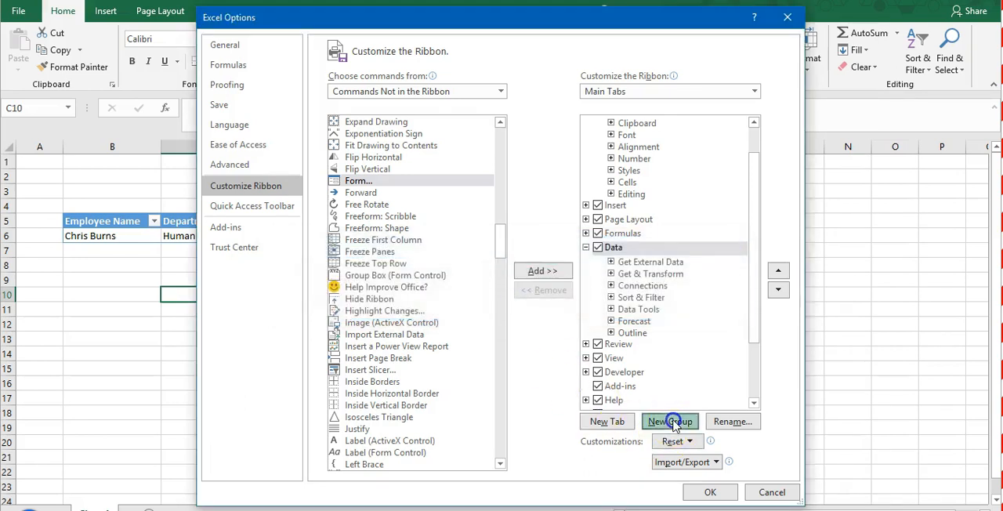
# - Rename the new custom group as Data Entry Form, apply the ribbon changes, and check the Data tab
pyautogui.click(732, 422)
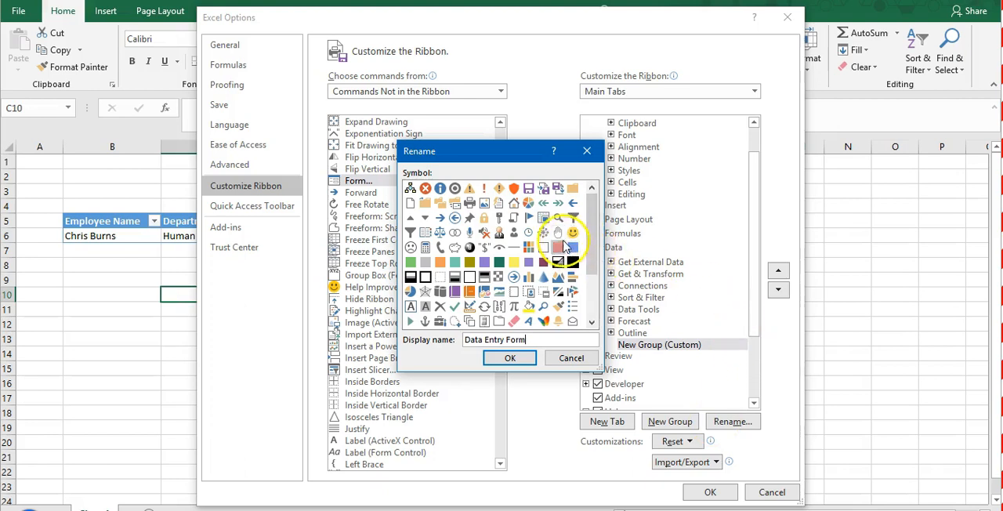
pyautogui.click(510, 358)
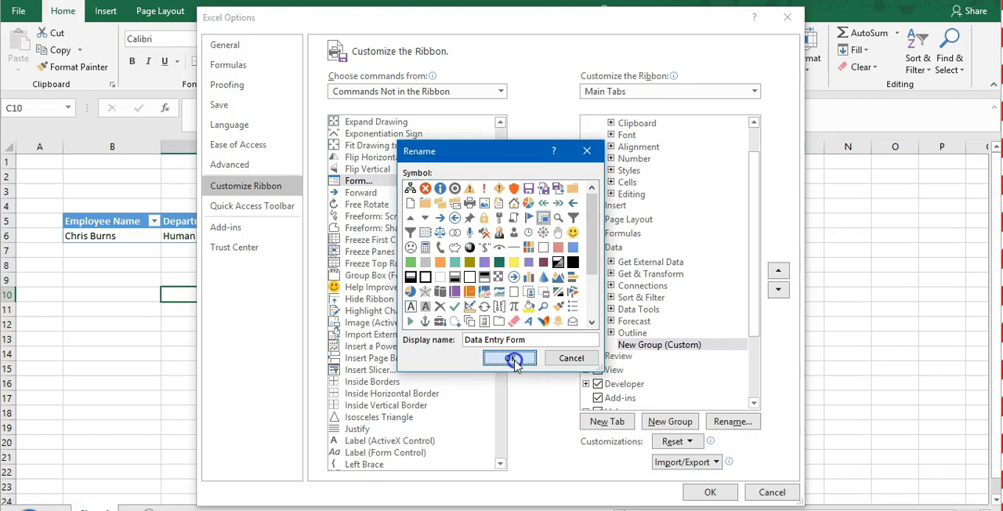
pyautogui.click(716, 493)
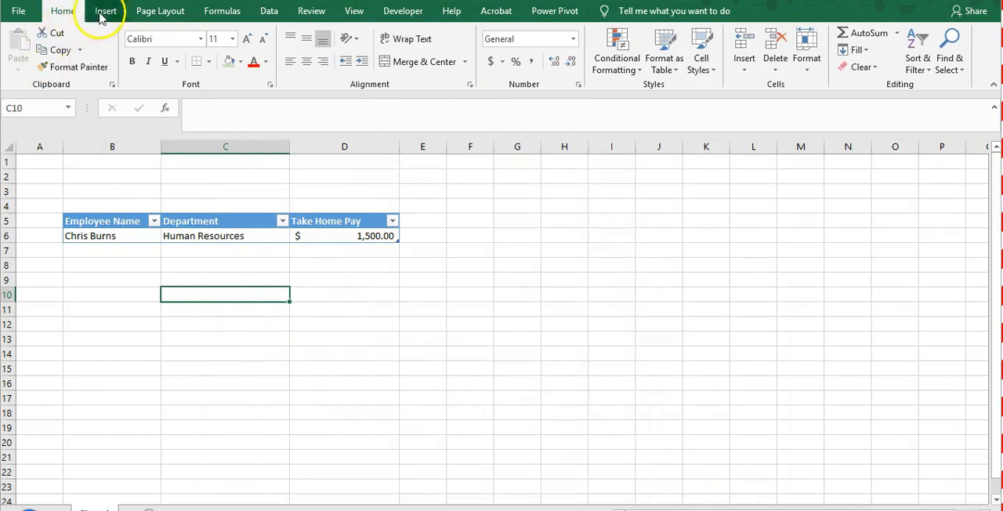
pyautogui.click(268, 11)
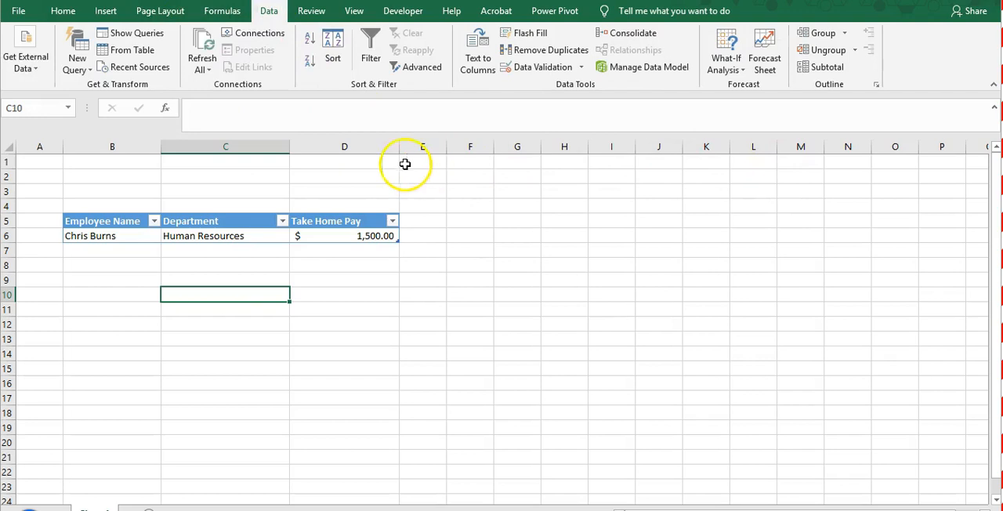
# - Reopen the ribbon customization settings and create a custom group named Data Entry Form in the Data tab
pyautogui.rightClick(269, 12)
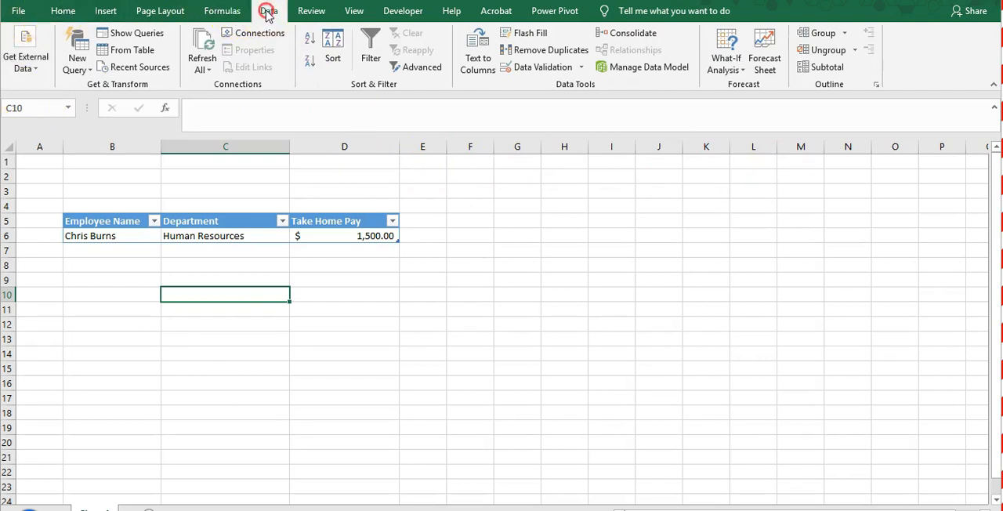
pyautogui.click(296, 56)
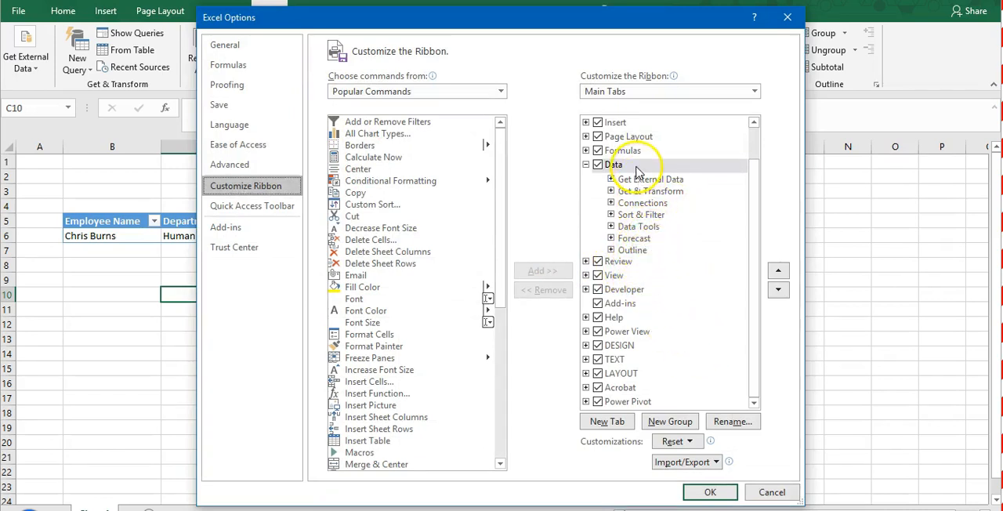
pyautogui.click(670, 421)
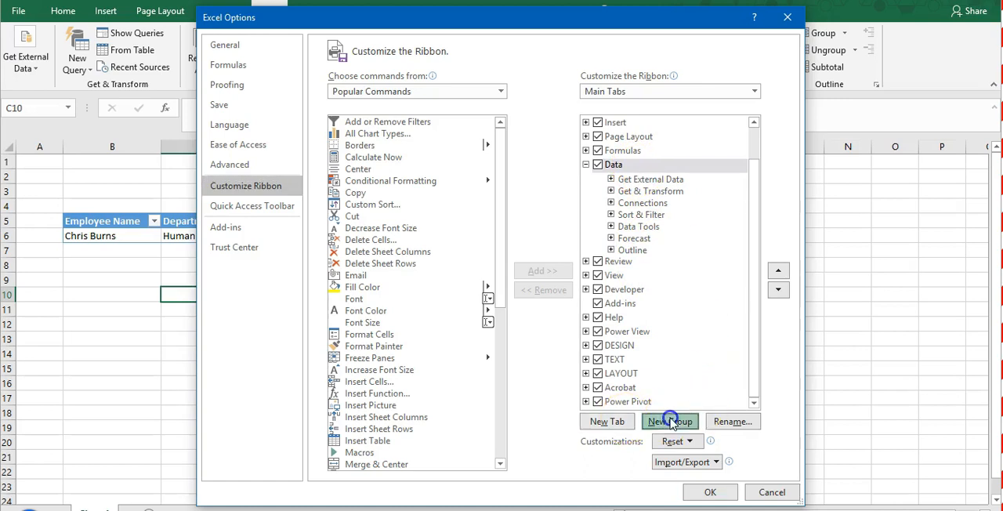
pyautogui.click(731, 421)
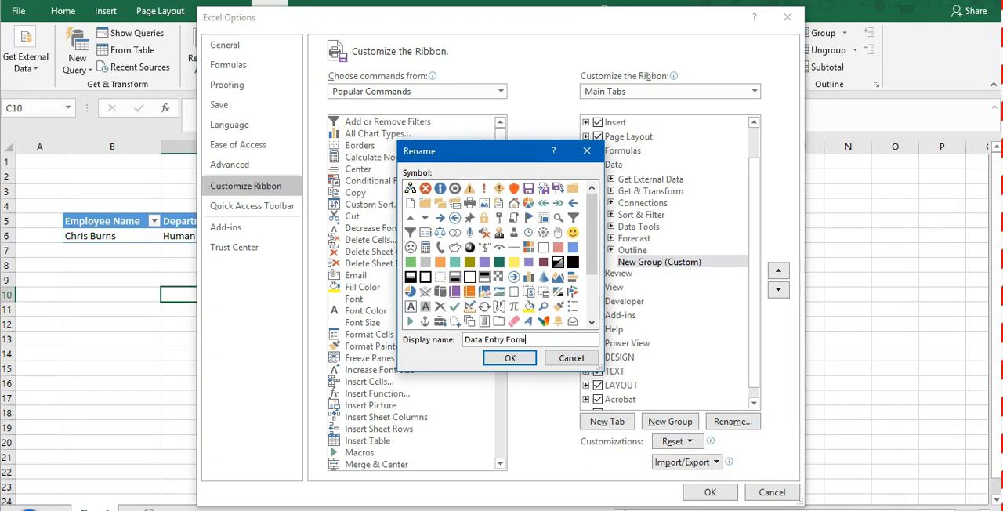
pyautogui.click(506, 359)
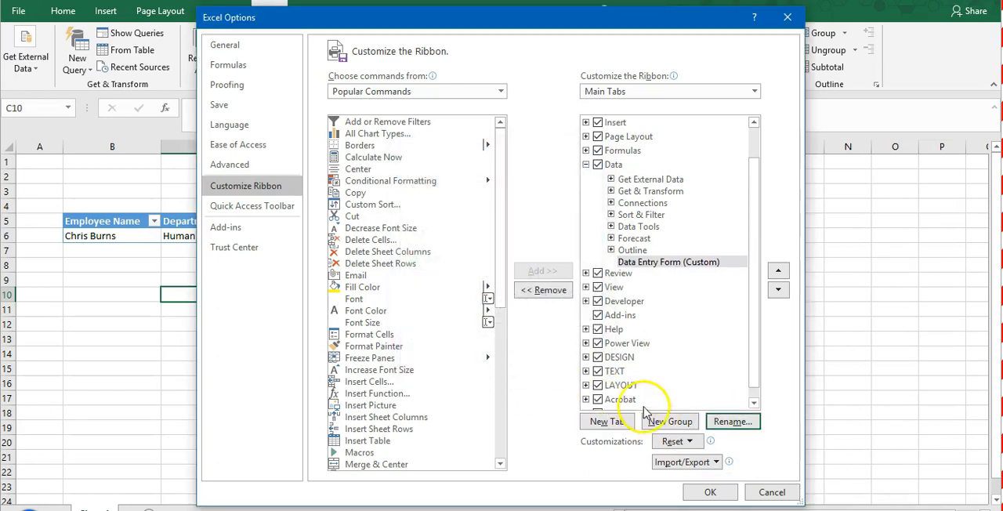
# - Add the Form command from Commands Not in the Ribbon to the Data Entry Form group and apply the changes
pyautogui.click(647, 262)
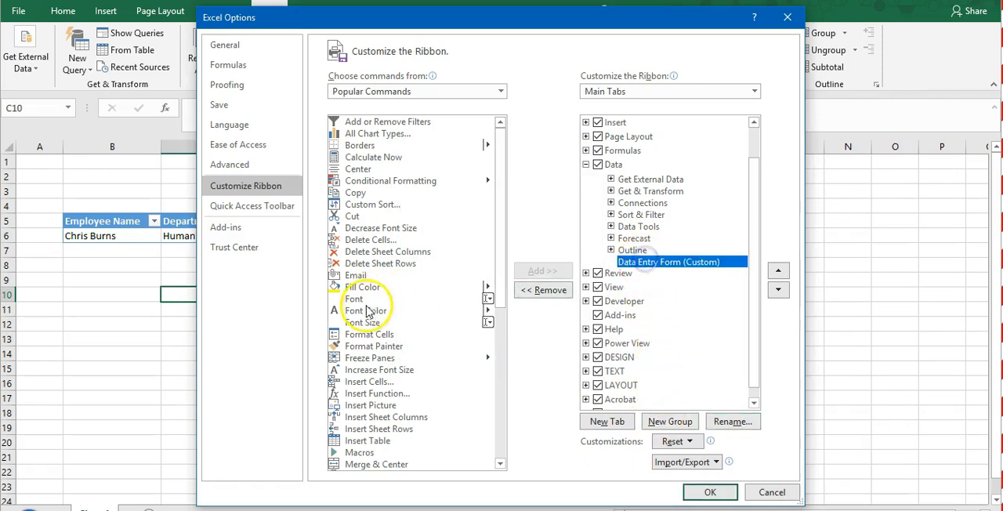
pyautogui.click(381, 94)
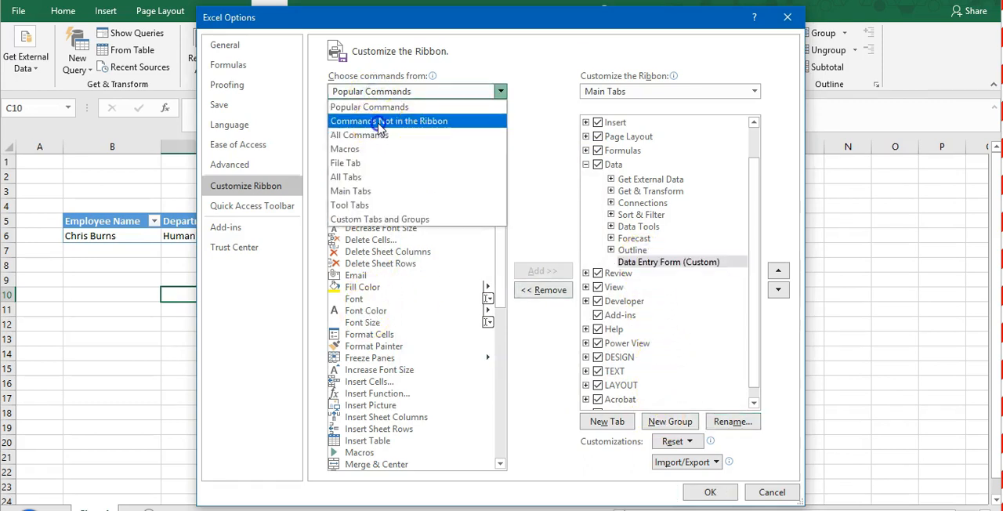
pyautogui.click(380, 123)
pyautogui.click(406, 347)
pyautogui.scroll(-20, 406, 349)
pyautogui.scroll(-6, 406, 348)
pyautogui.scroll(9, 396, 329)
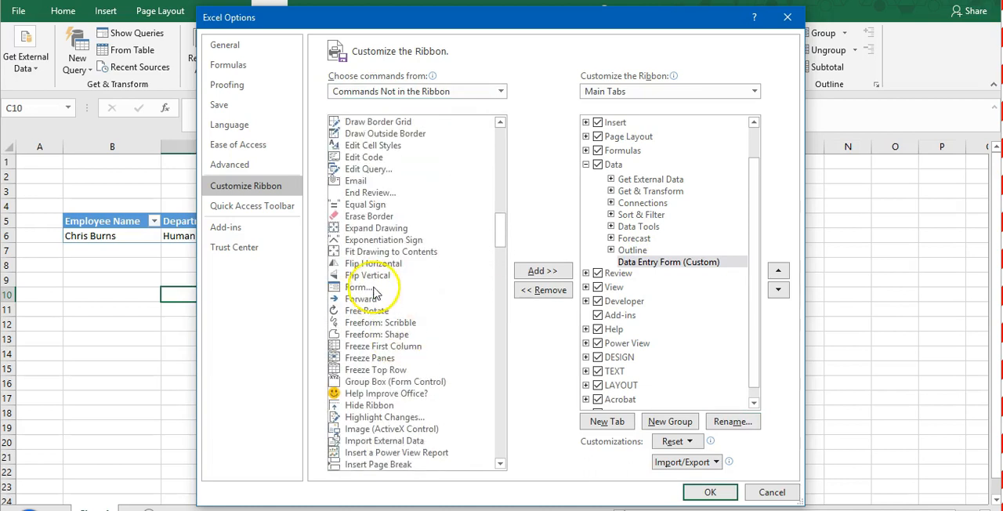
pyautogui.click(373, 289)
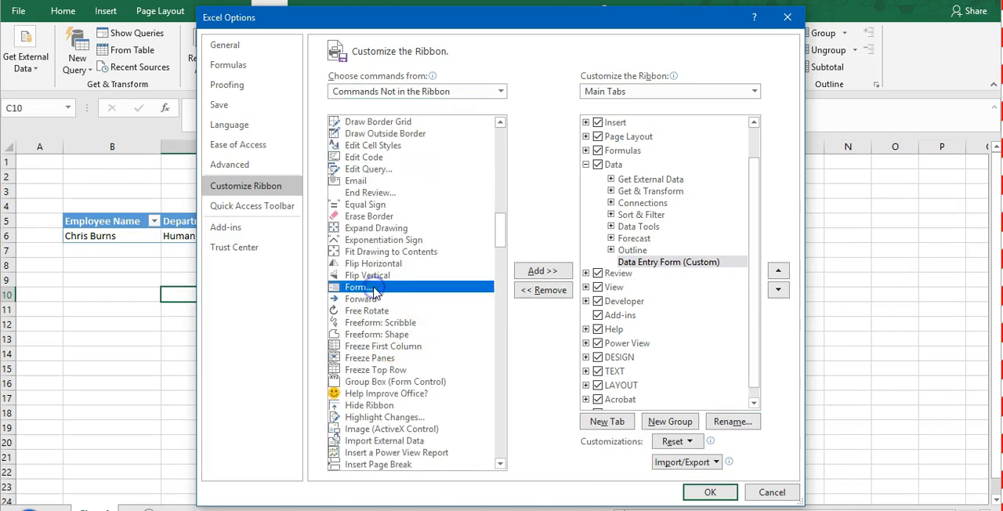
pyautogui.click(682, 266)
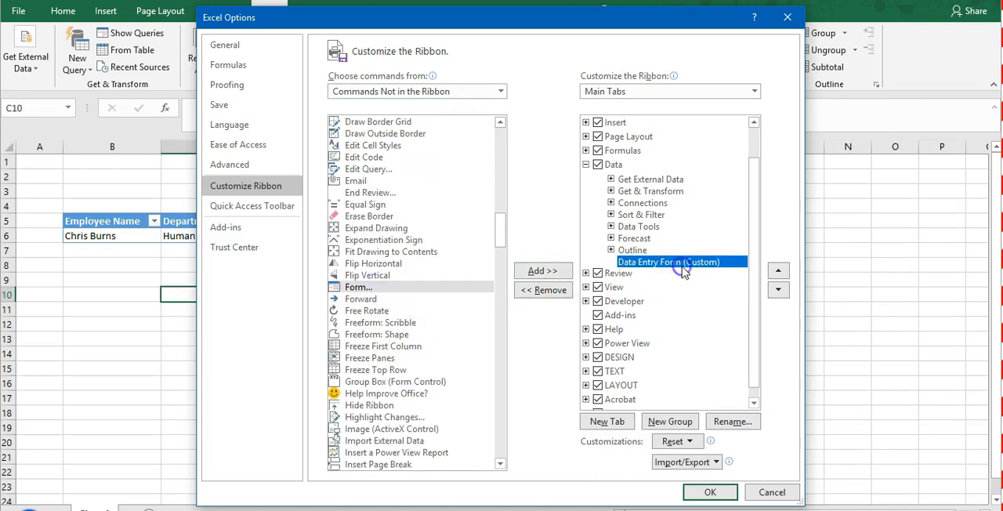
pyautogui.click(540, 271)
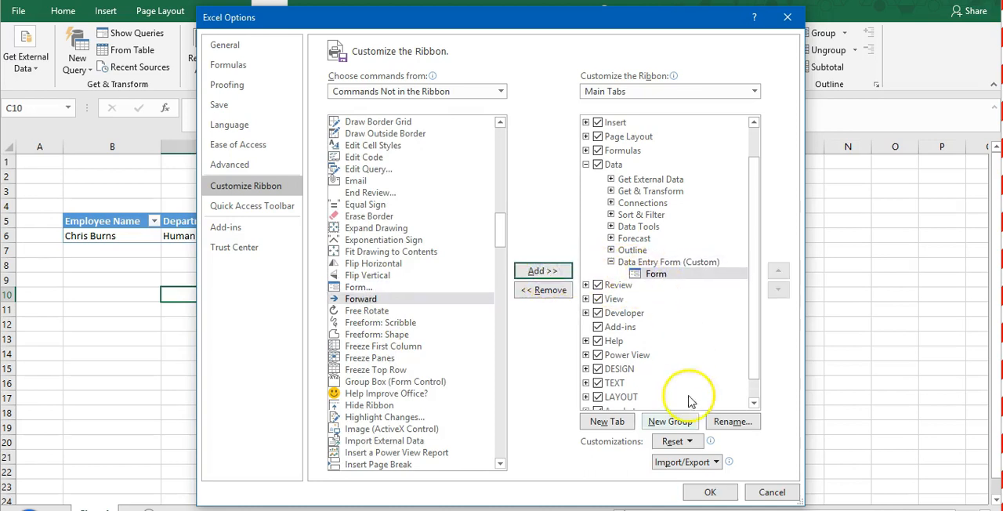
pyautogui.click(707, 492)
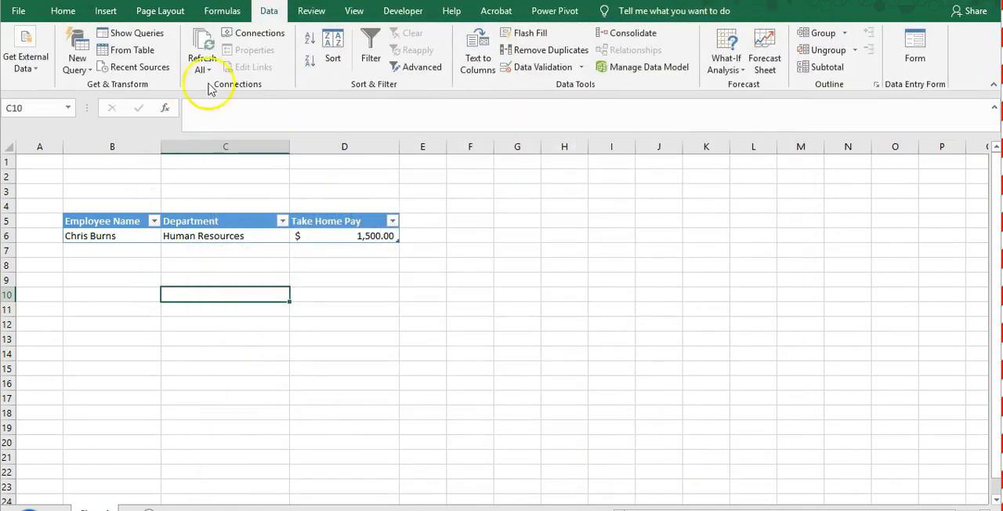
# - Try to open the data entry form with the empty cell C10 outside the table selected
pyautogui.click(915, 55)
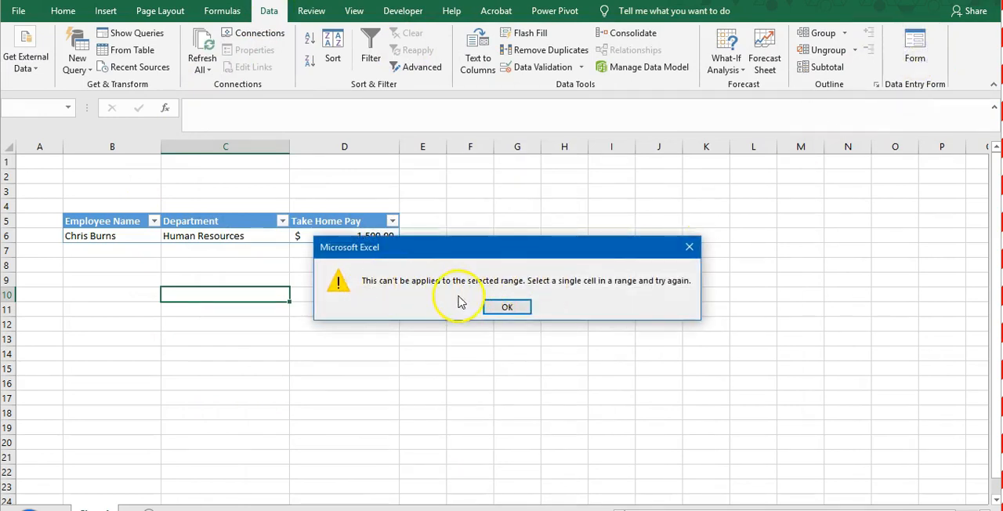
pyautogui.click(508, 306)
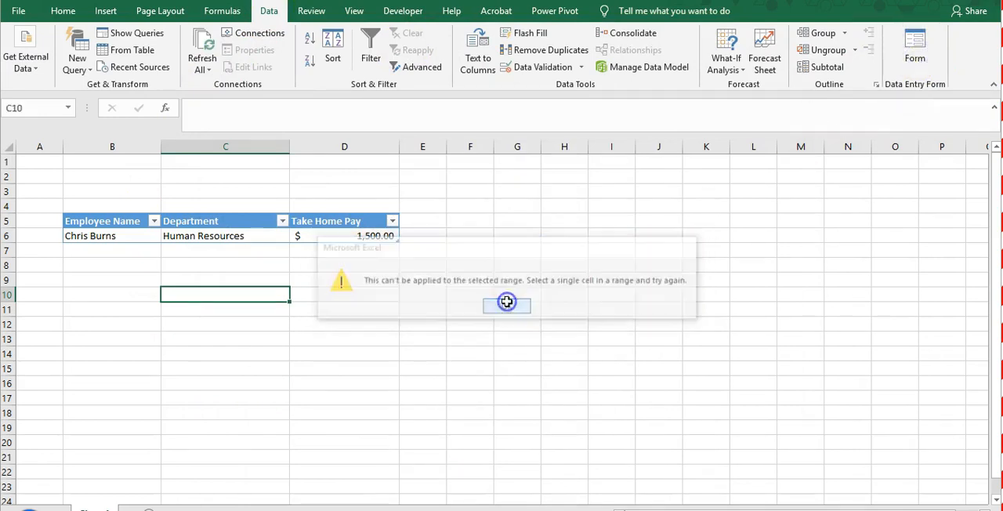
pyautogui.click(403, 352)
# - Open the data entry form from cell C6 in the employee table and start a new record
pyautogui.click(197, 236)
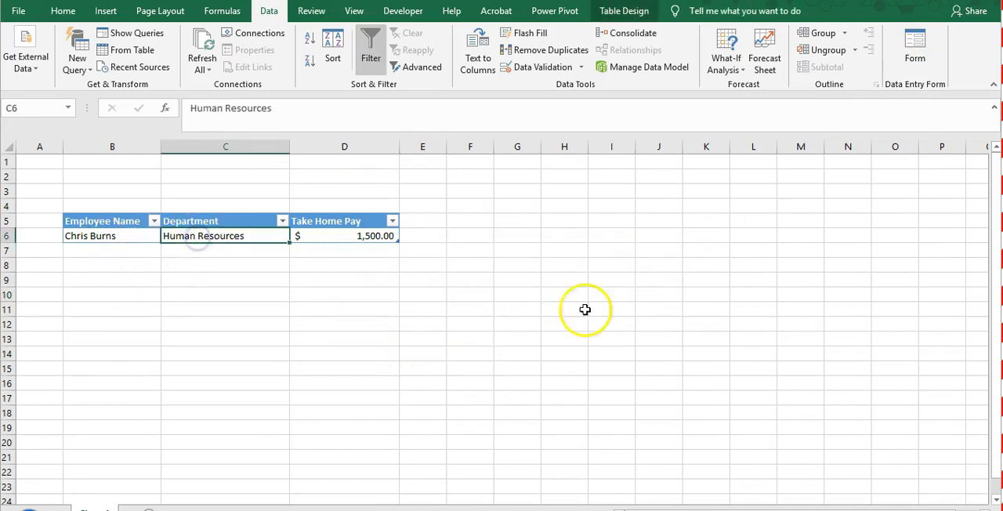
pyautogui.click(915, 44)
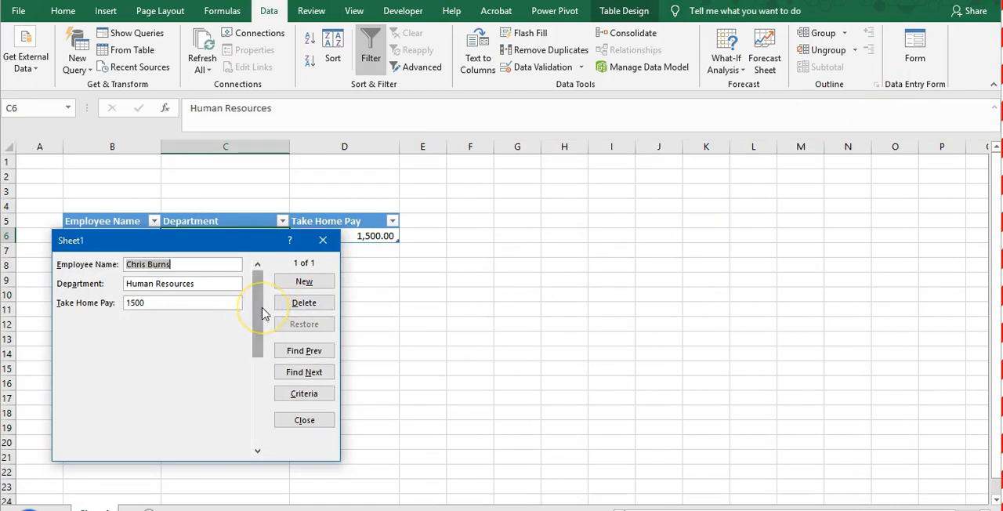
pyautogui.click(207, 286)
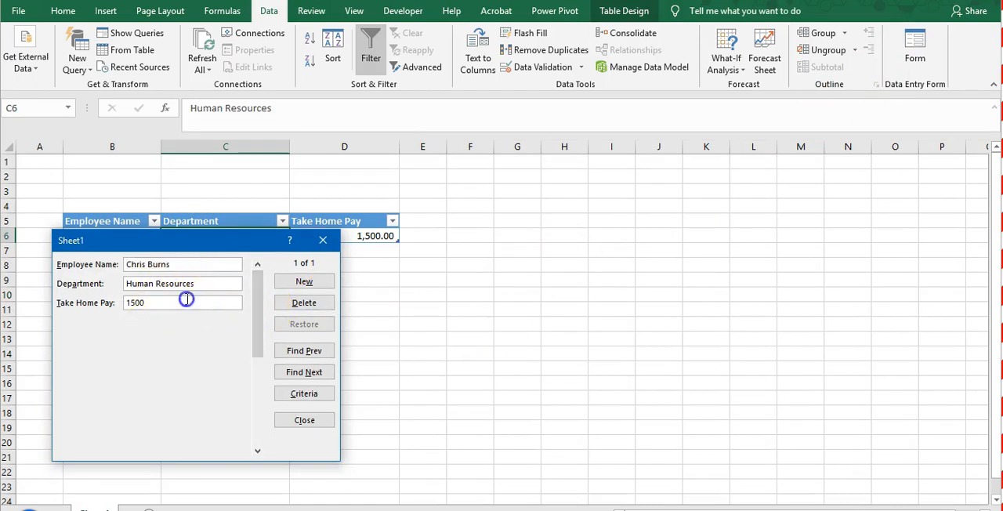
pyautogui.click(300, 287)
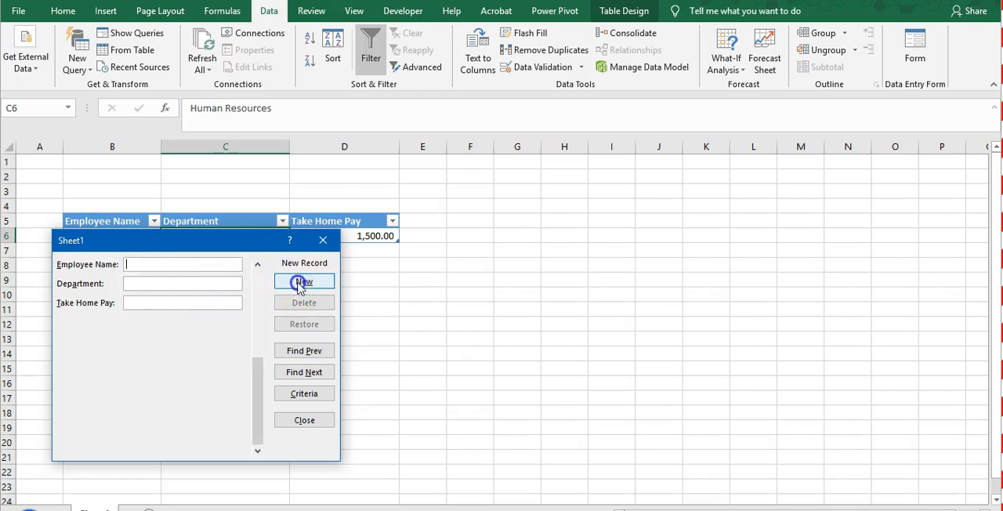
# - Add the record through the form with the employee's full name, department Finance and take home pay 1700
pyautogui.moveTo(200, 244); pyautogui.dragTo(572, 228)
pyautogui.write('John Smith')
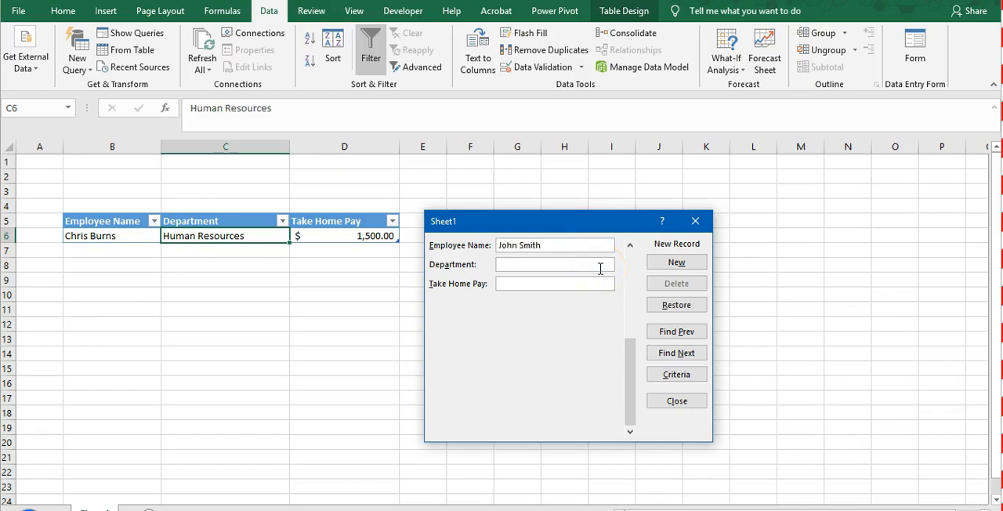
pyautogui.write('Finance')
pyautogui.write('1700')
pyautogui.press('Return')
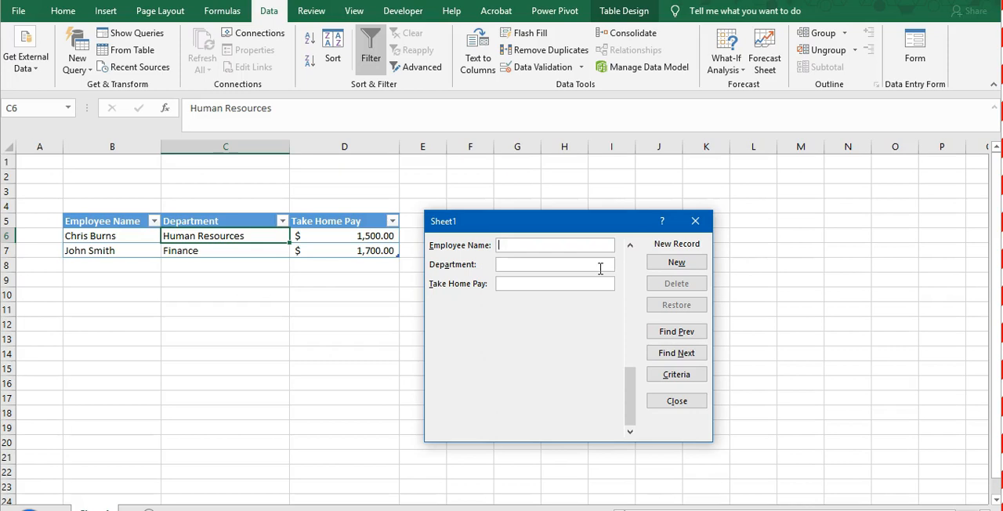
# - Add another record with the employee's full name, department IT and take home pay 1600
pyautogui.write('Chris')
pyautogui.write(' Dalton')
pyautogui.write('IT')
pyautogui.write('1')
pyautogui.write('600')
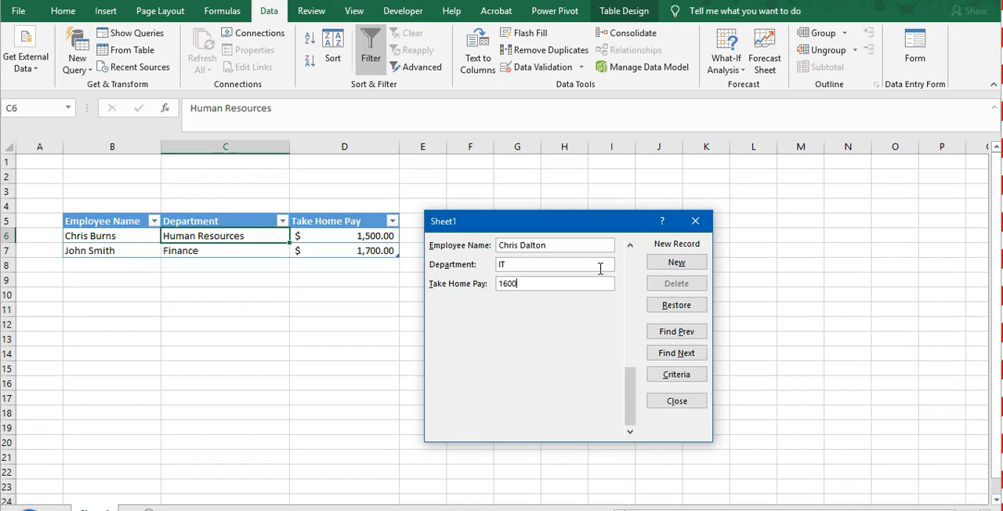
pyautogui.press('Return')
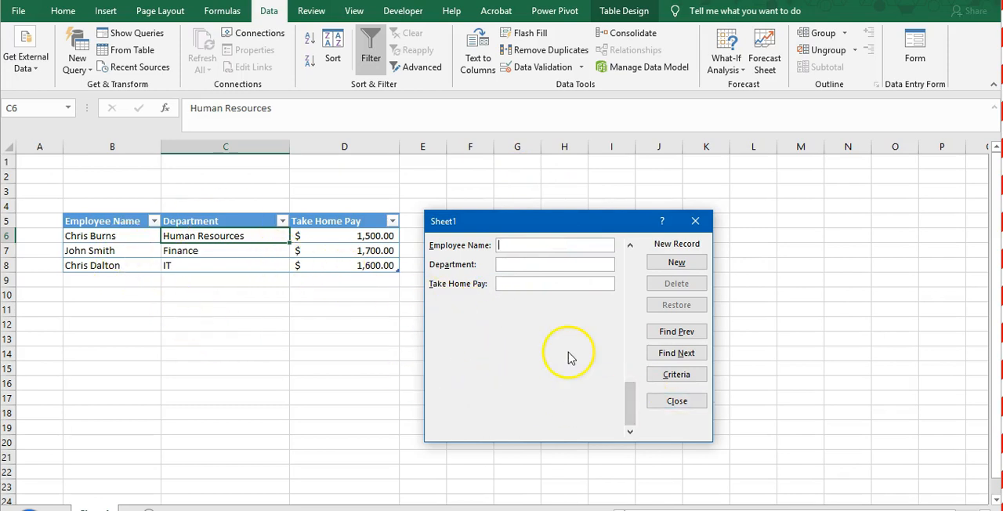
# - Search the form's records by an employee first name as criteria and browse back and forth through the matches
pyautogui.moveTo(534, 227); pyautogui.dragTo(474, 217)
pyautogui.click(615, 375)
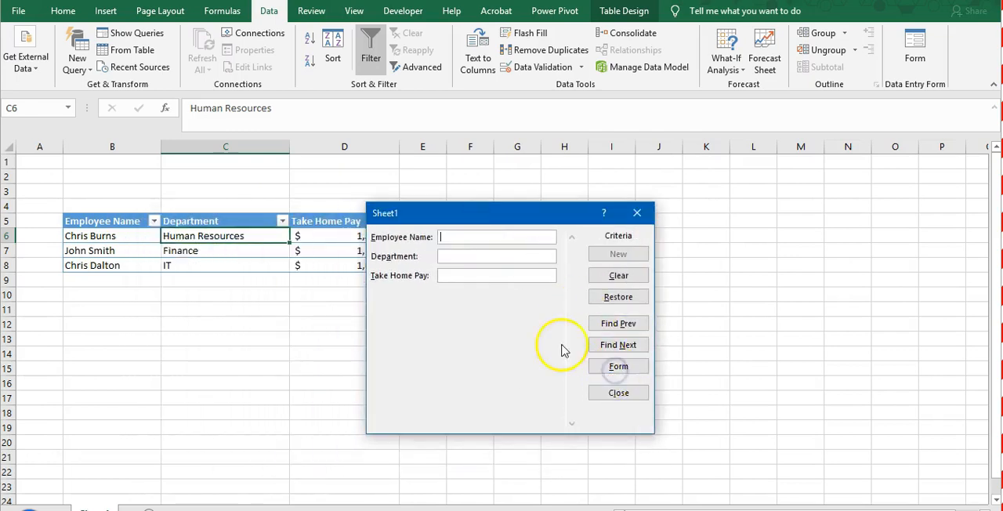
pyautogui.write('Chris')
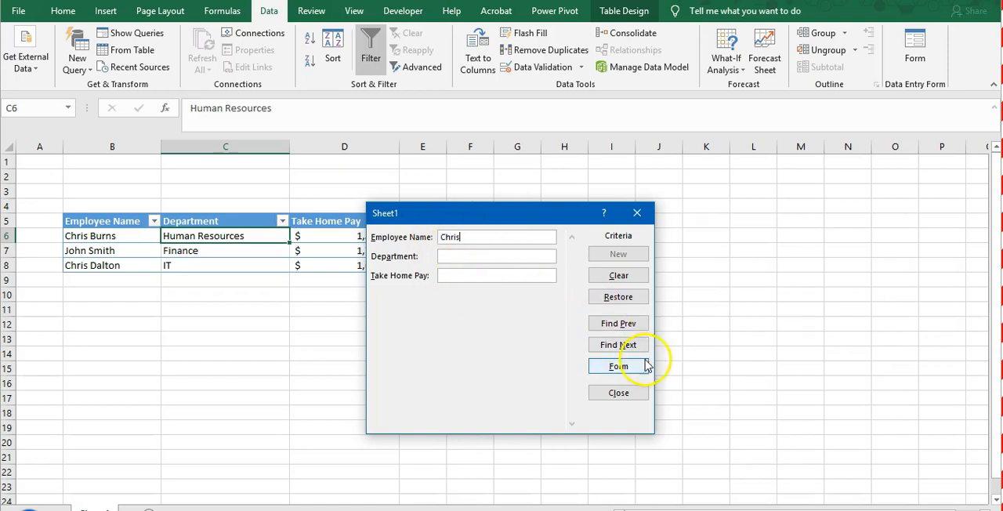
pyautogui.click(624, 349)
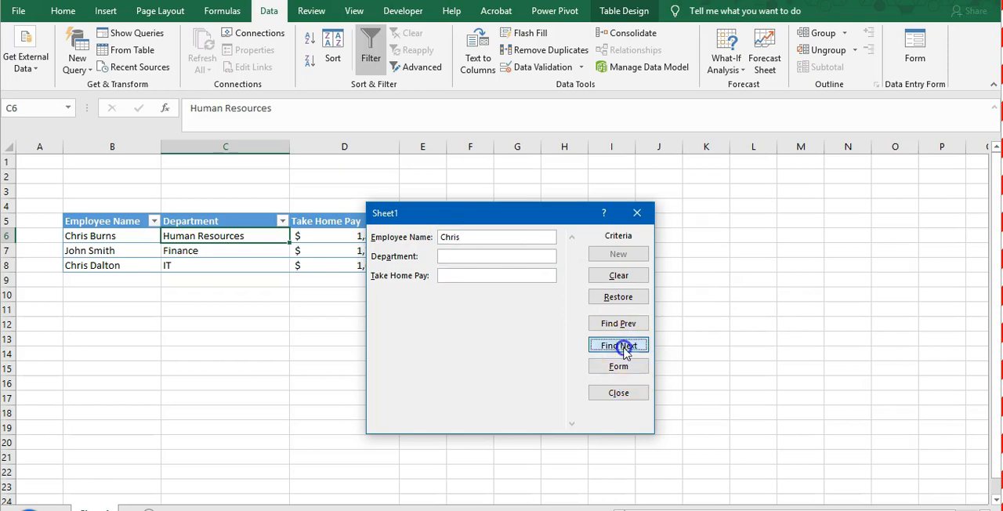
pyautogui.click(624, 327)
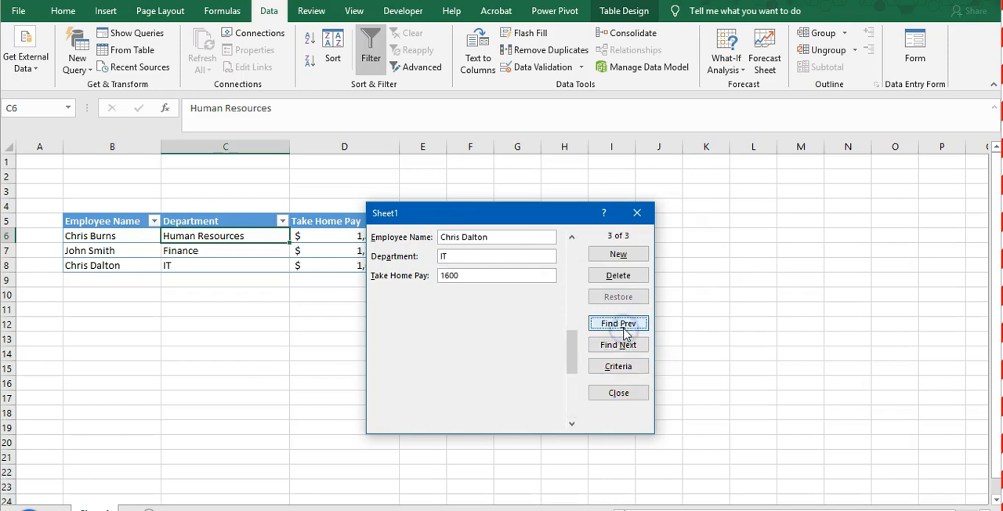
pyautogui.click(625, 326)
pyautogui.click(626, 346)
pyautogui.click(627, 323)
pyautogui.click(627, 346)
pyautogui.click(627, 326)
pyautogui.click(627, 326)
pyautogui.click(624, 344)
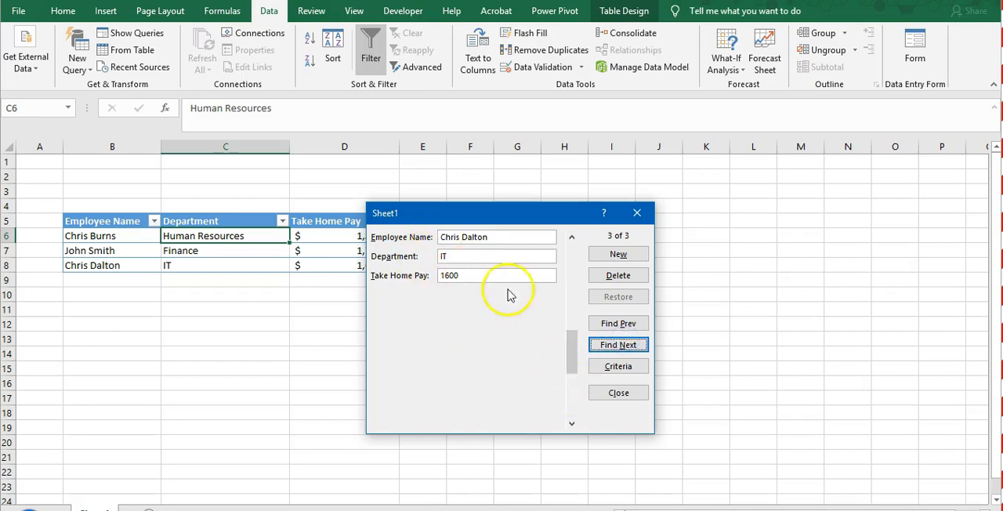
pyautogui.click(626, 394)
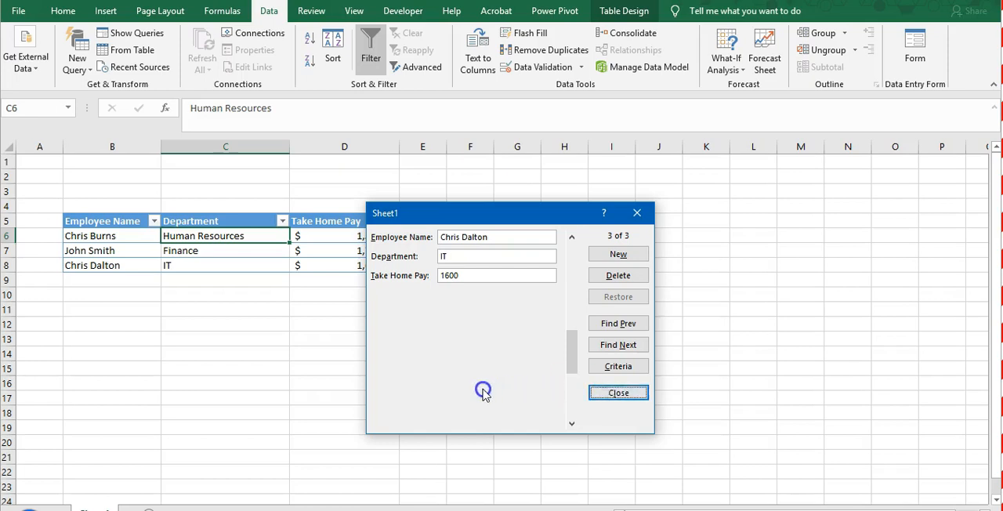
pyautogui.click(617, 396)
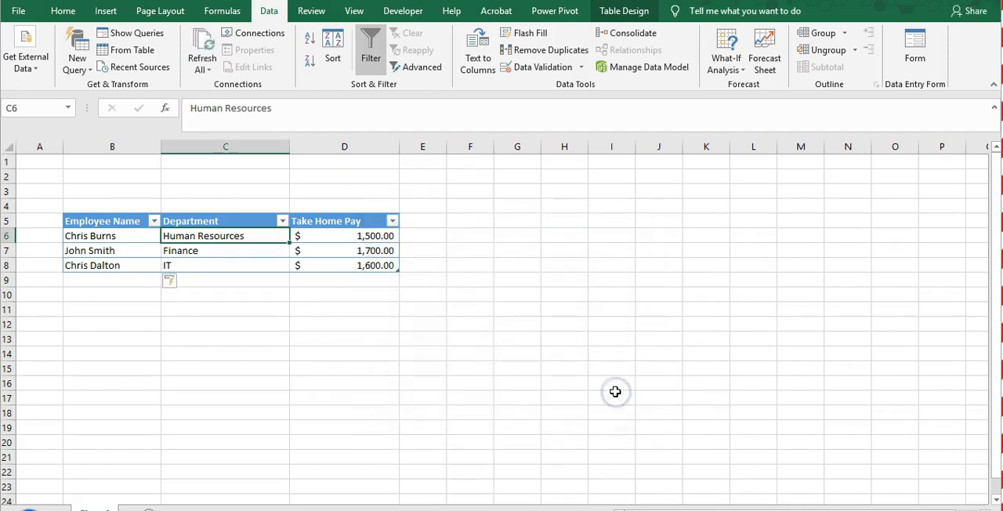
# - Reopen the data entry form and set the first record's take home pay to 1650
pyautogui.click(413, 387)
pyautogui.click(285, 367)
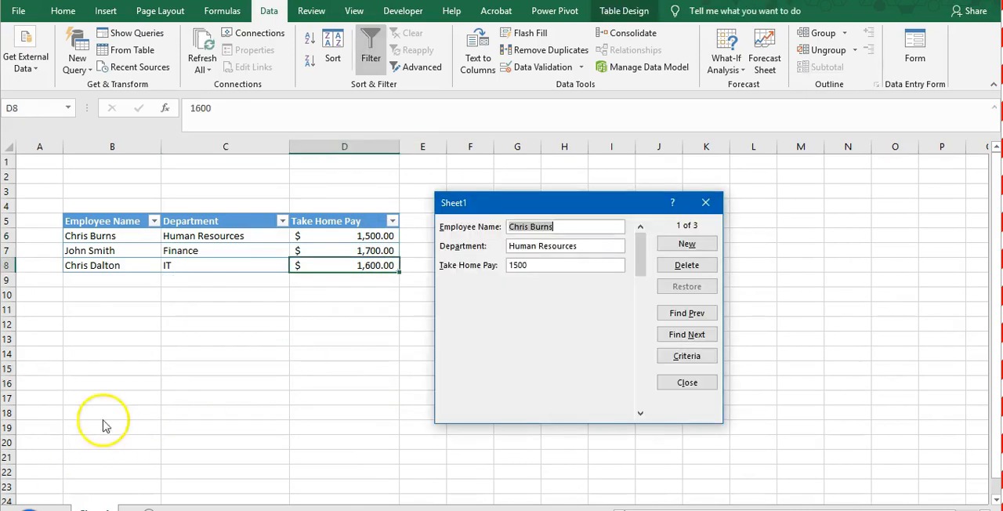
pyautogui.click(550, 266)
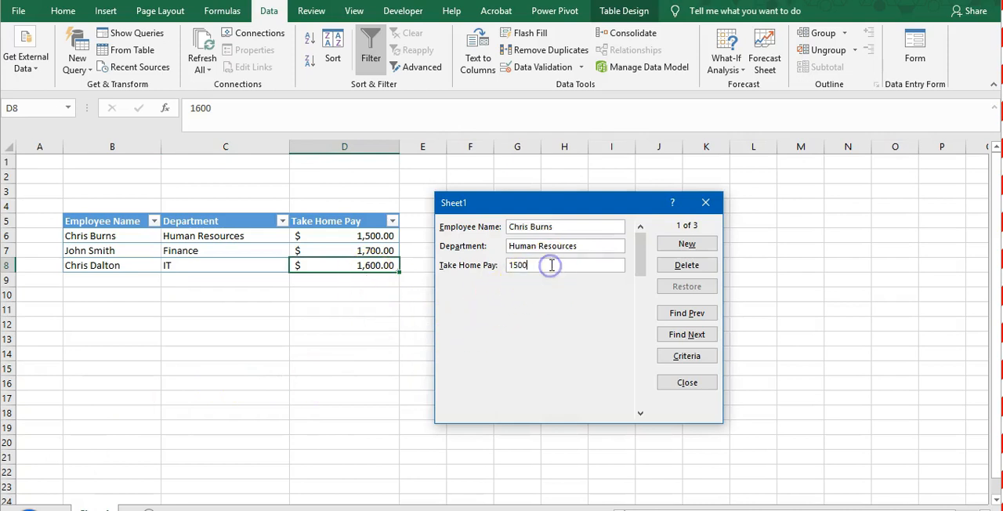
pyautogui.press('BackSpace')
pyautogui.press('BackSpace')
pyautogui.press('BackSpace')
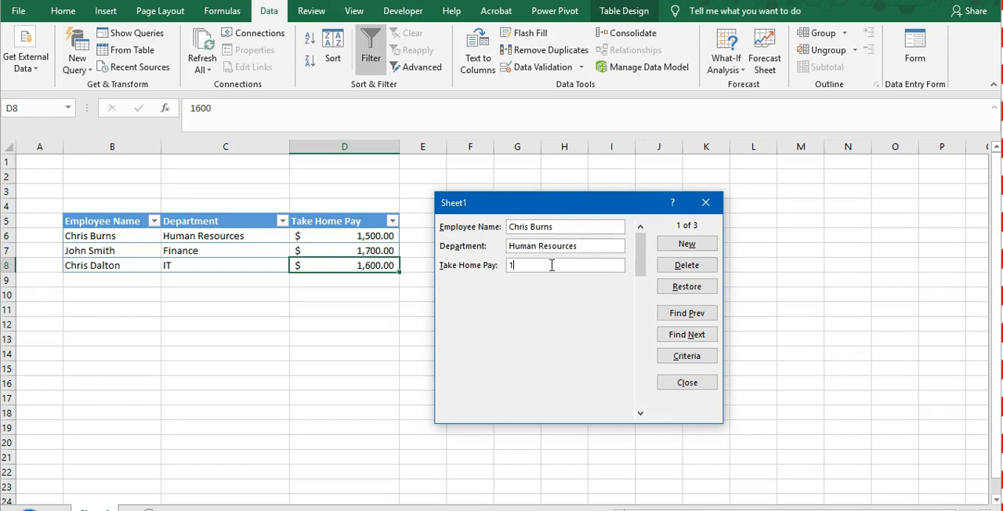
pyautogui.write('650')
pyautogui.press('Return')
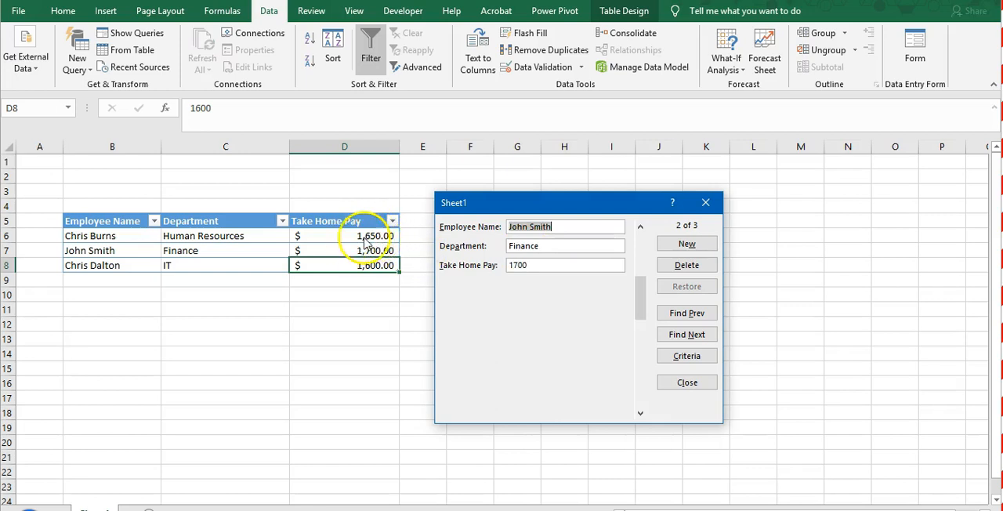
# - Set the second record's take home pay to 1800 in the form and close the form
pyautogui.click(539, 263)
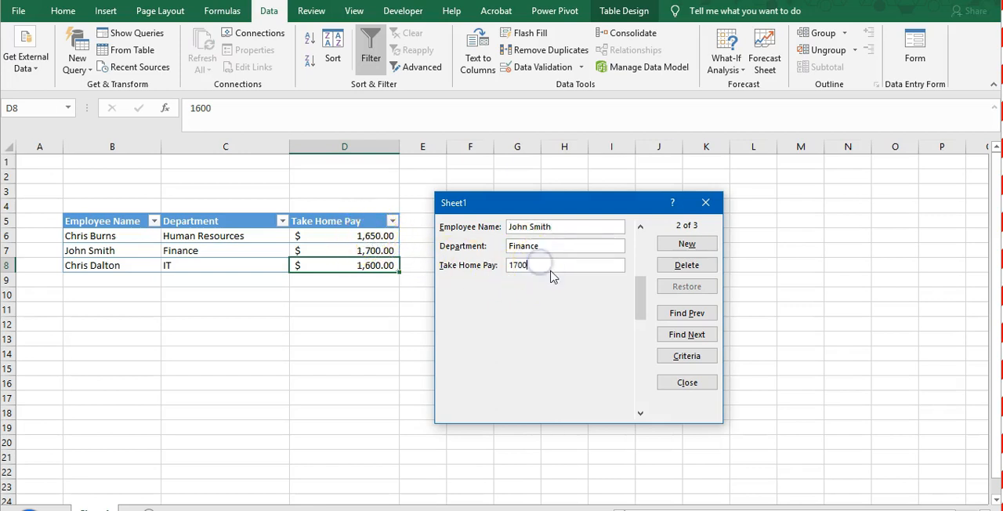
pyautogui.press('BackSpace')
pyautogui.press('BackSpace')
pyautogui.press('BackSpace')
pyautogui.write('800')
pyautogui.press('Return')
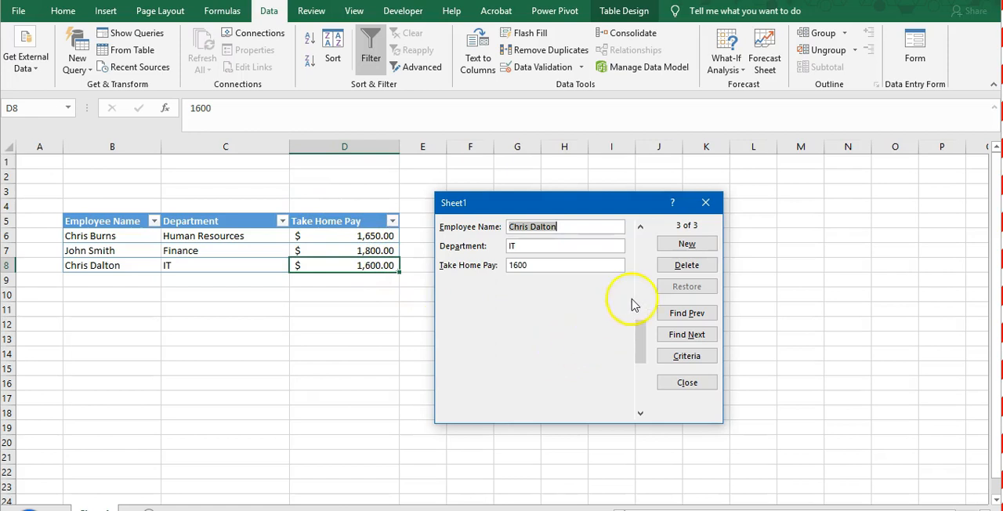
pyautogui.click(562, 266)
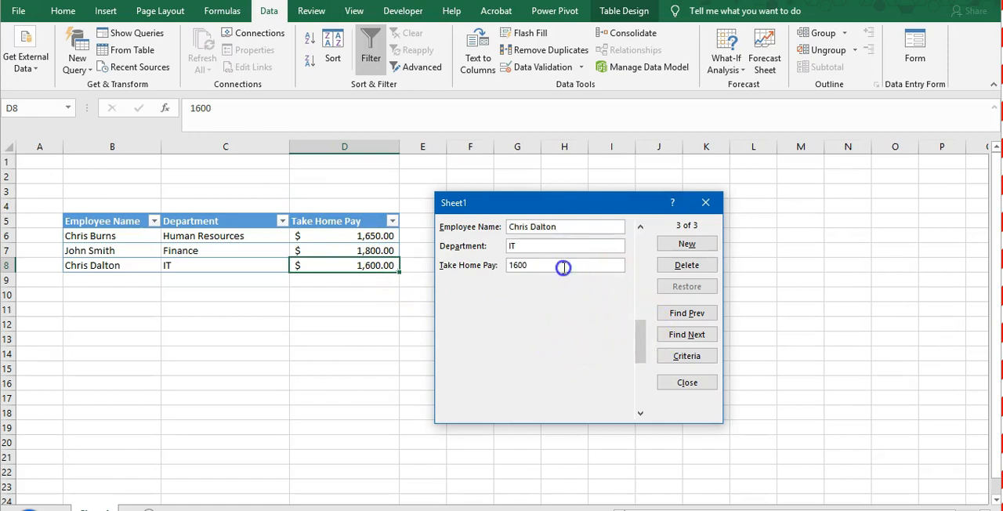
pyautogui.click(690, 384)
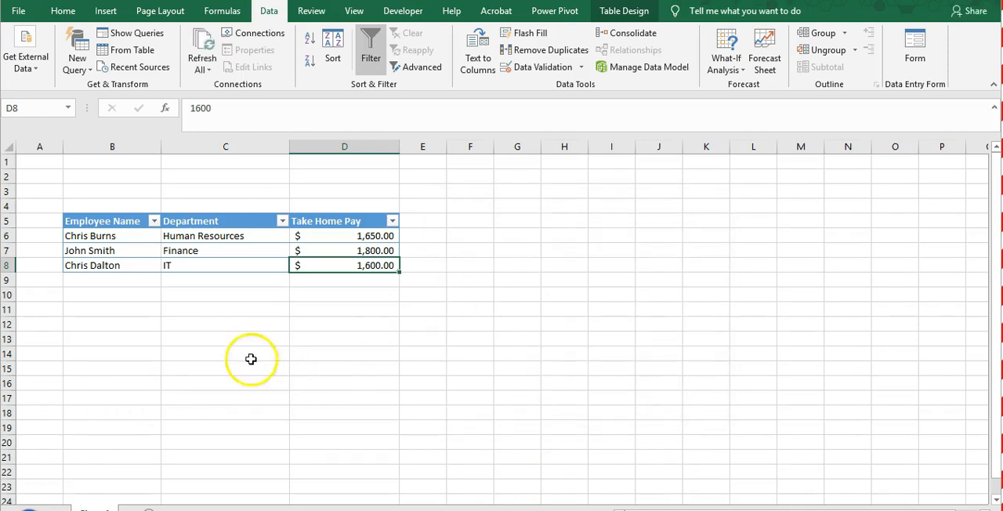
pyautogui.click(190, 250)
pyautogui.click(192, 275)
pyautogui.click(203, 250)
pyautogui.click(206, 235)
pyautogui.click(206, 251)
pyautogui.click(206, 265)
pyautogui.click(209, 251)
pyautogui.moveTo(206, 235); pyautogui.dragTo(217, 259)
pyautogui.click(206, 293)
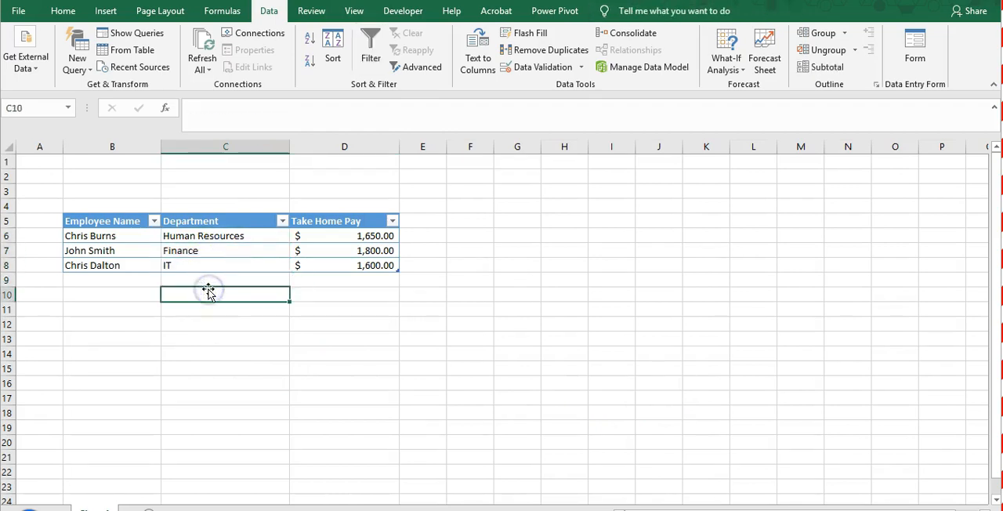
# - Start data validation on the Department cells C6:C8 and allow only List values
pyautogui.click(235, 234)
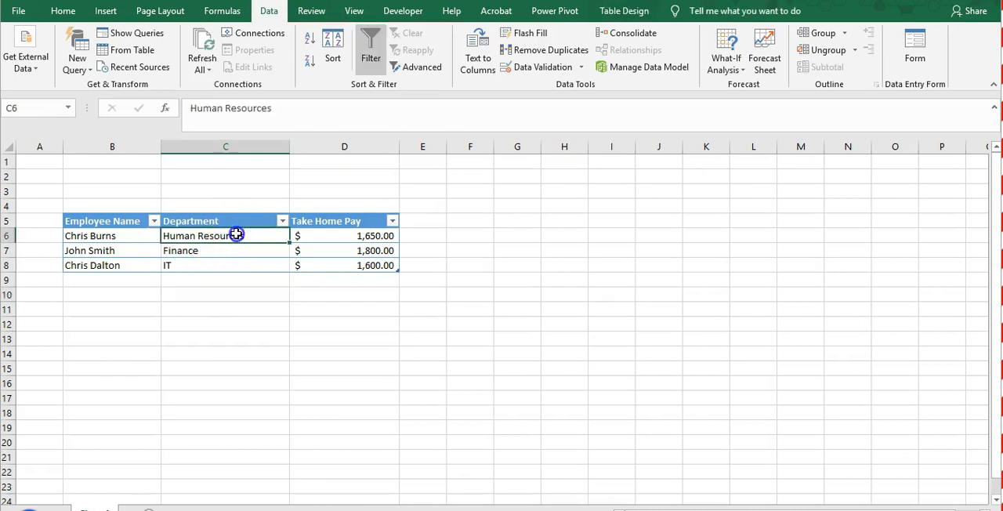
pyautogui.moveTo(236, 234); pyautogui.dragTo(238, 265)
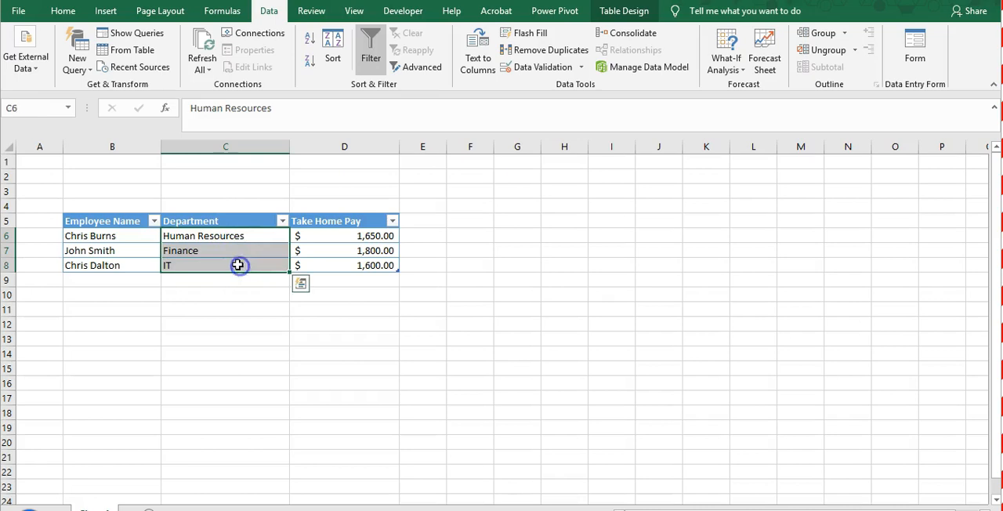
pyautogui.click(542, 67)
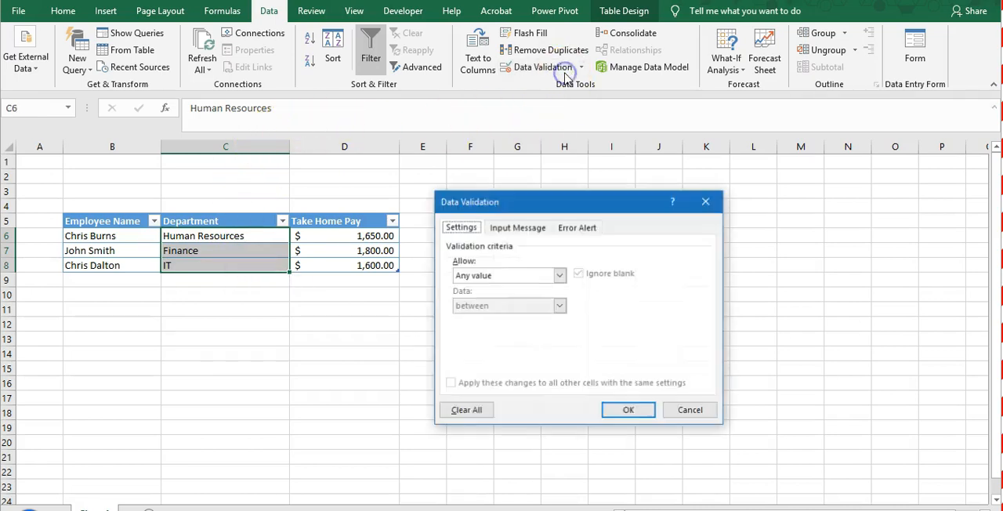
pyautogui.click(493, 282)
pyautogui.click(483, 316)
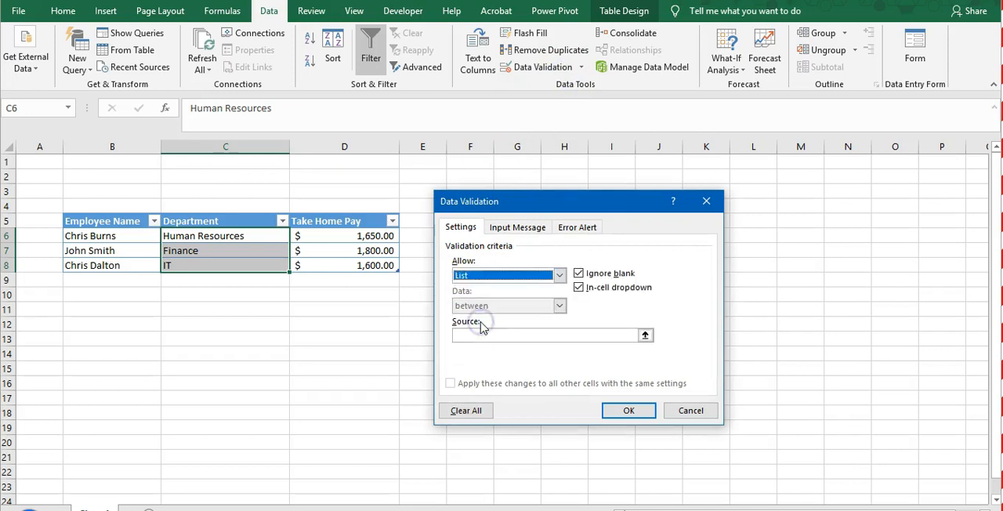
# - Set the validation list source to Human Resources,Finance,IT and apply the rule
pyautogui.click(486, 335)
pyautogui.write('Human Resources,')
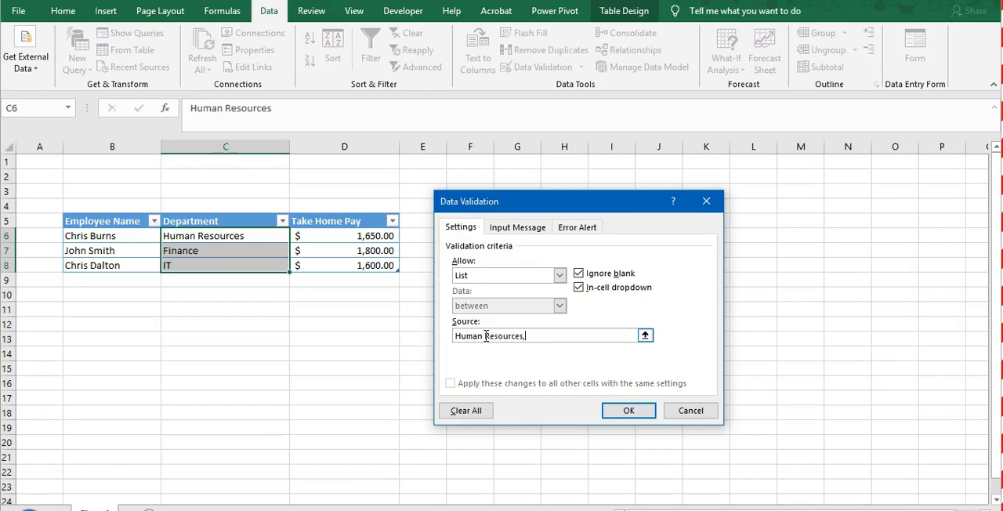
pyautogui.write('Finance,IT')
pyautogui.click(630, 413)
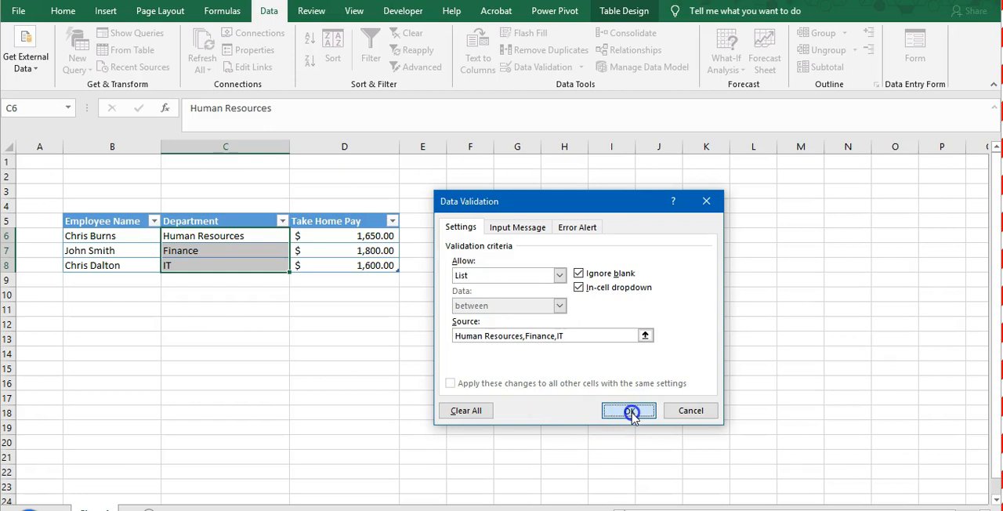
# - Open the data entry form from cell C8 in the employee table and start a new record
pyautogui.click(374, 381)
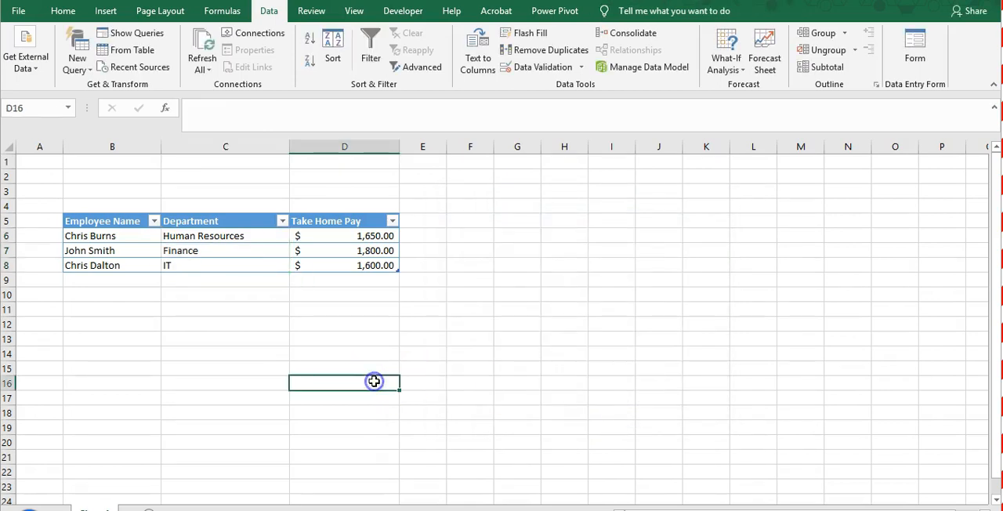
pyautogui.click(239, 252)
pyautogui.click(239, 265)
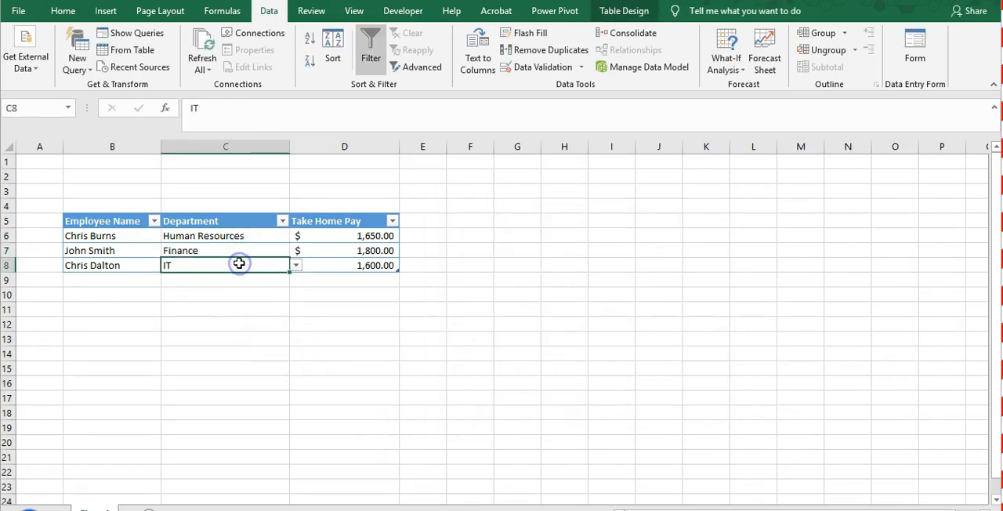
pyautogui.click(921, 53)
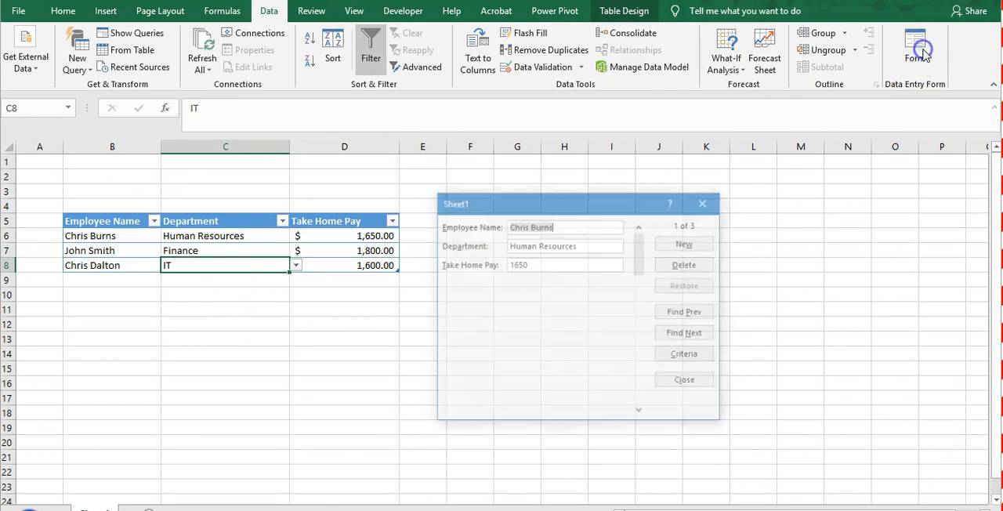
pyautogui.click(666, 245)
# - Fill in the new record with the employee's full name, department Production and take home pay 2000, and submit it
pyautogui.write('D')
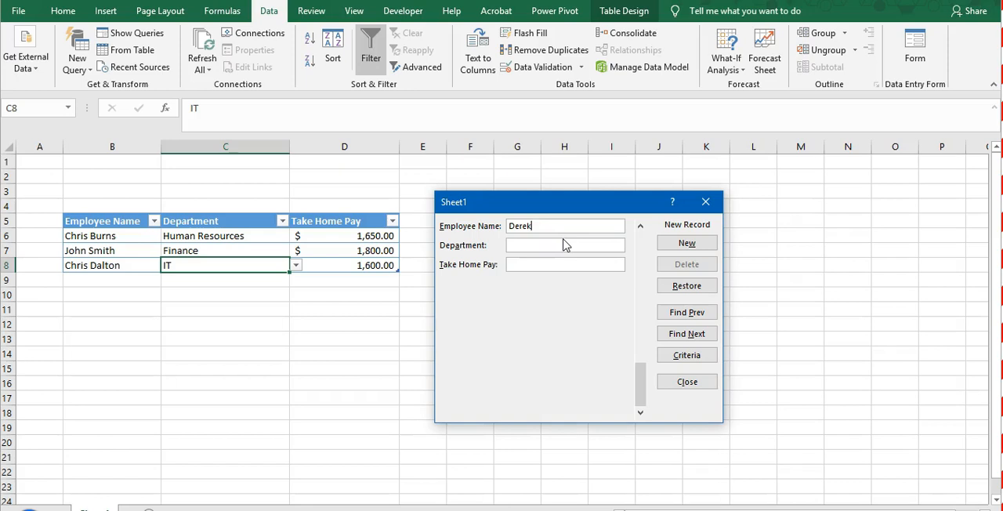
pyautogui.write('er')
pyautogui.press('BackSpace')
pyautogui.press('BackSpace')
pyautogui.press('BackSpace')
pyautogui.write('James Garner')
pyautogui.press('Tab')
pyautogui.write('Productio')
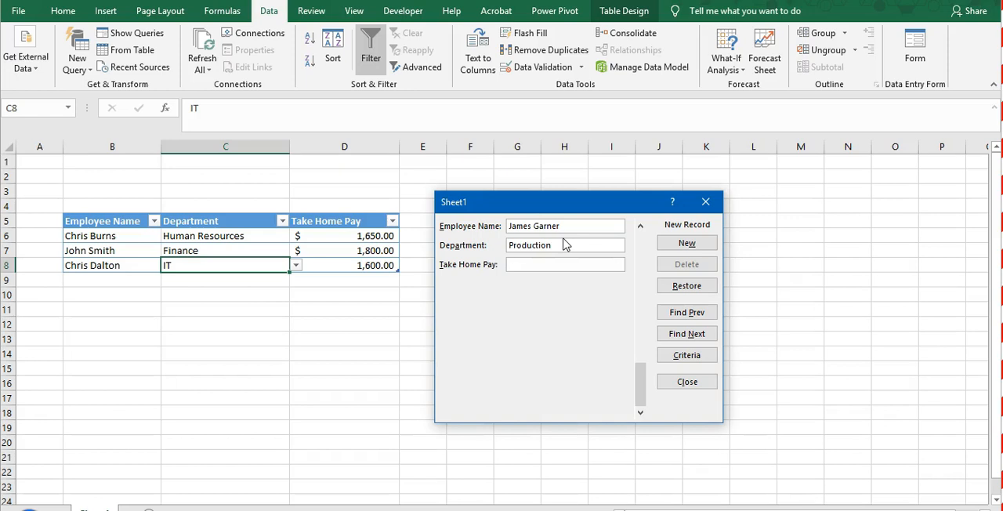
pyautogui.write('2000')
pyautogui.press('Return')
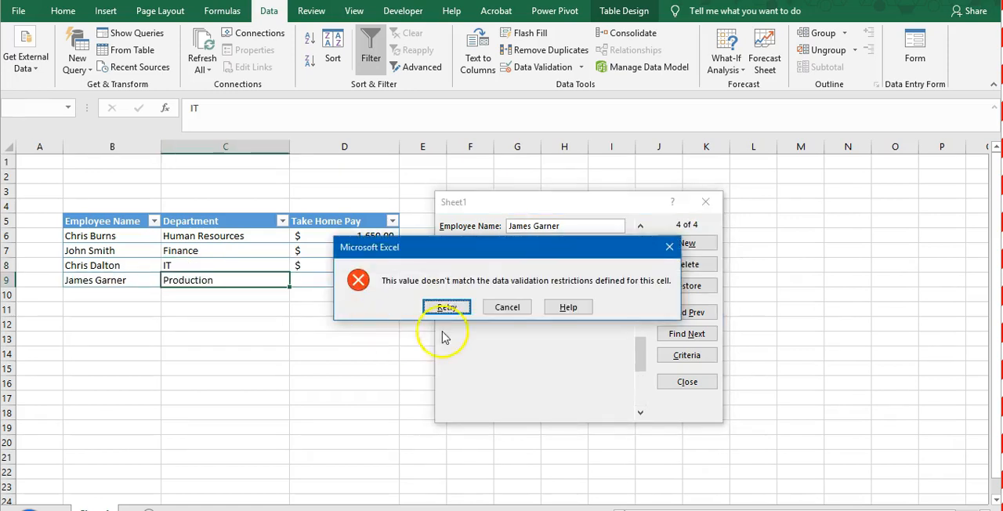
# - Retry the rejected entry with IT as the department and submit the record
pyautogui.moveTo(509, 254); pyautogui.dragTo(579, 321)
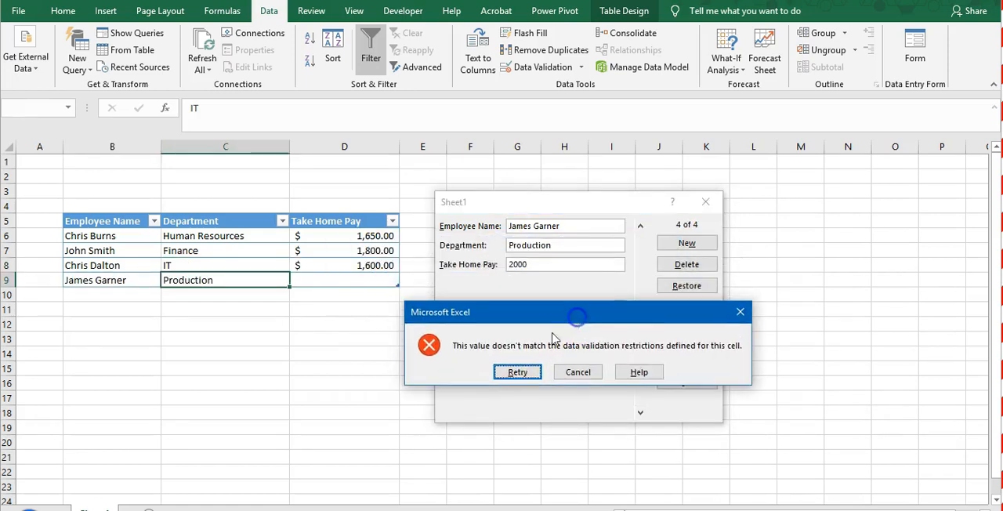
pyautogui.click(514, 374)
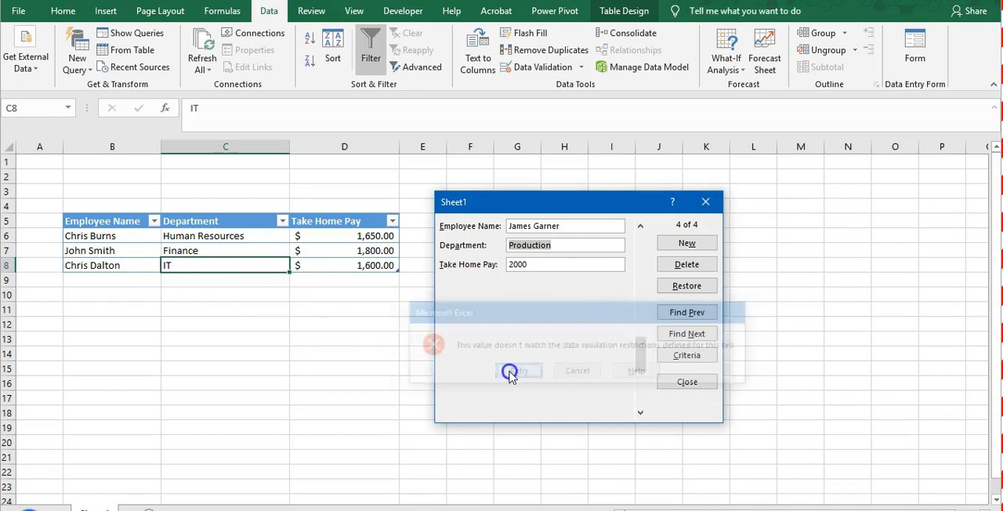
pyautogui.write('IT')
pyautogui.press('Return')
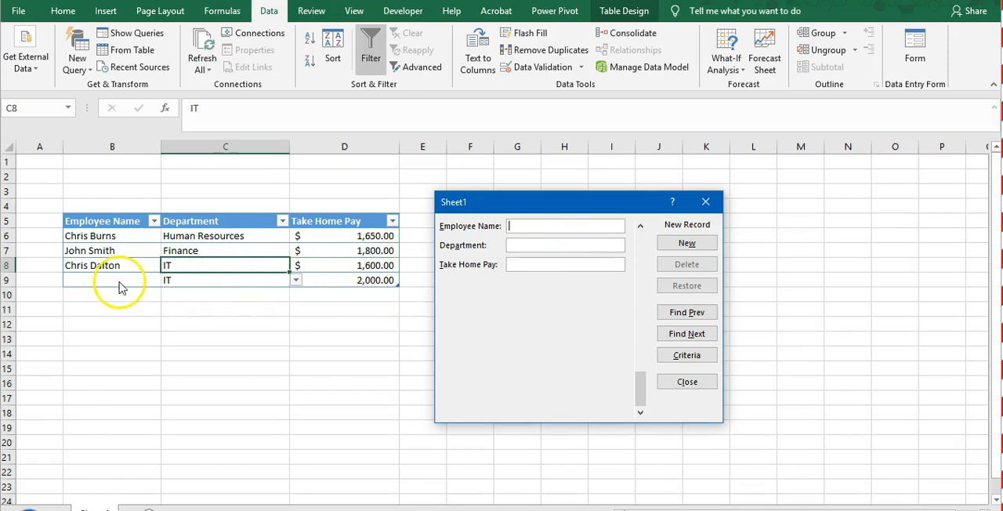
# - Go back to the fourth record in the form and fill in the missing employee's full name
pyautogui.click(528, 245)
pyautogui.click(682, 315)
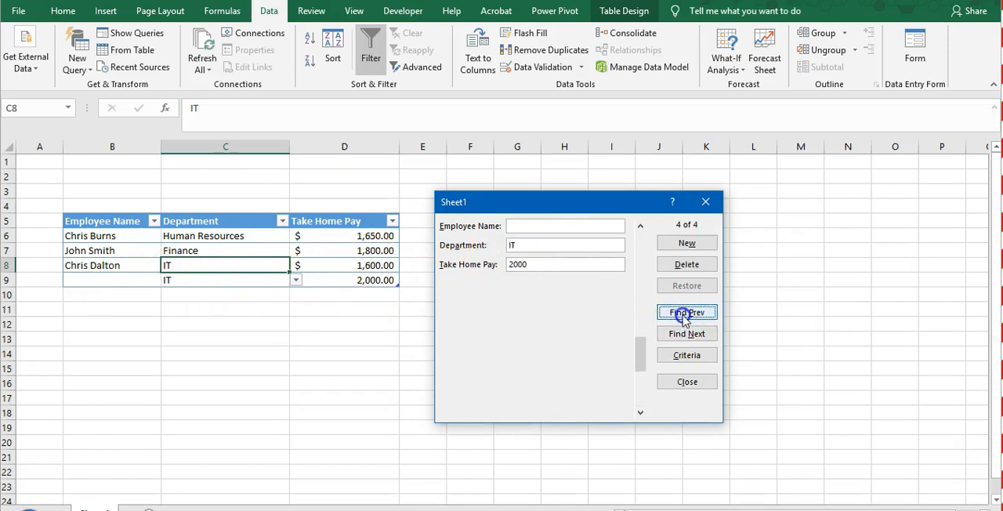
pyautogui.click(555, 226)
pyautogui.write('J')
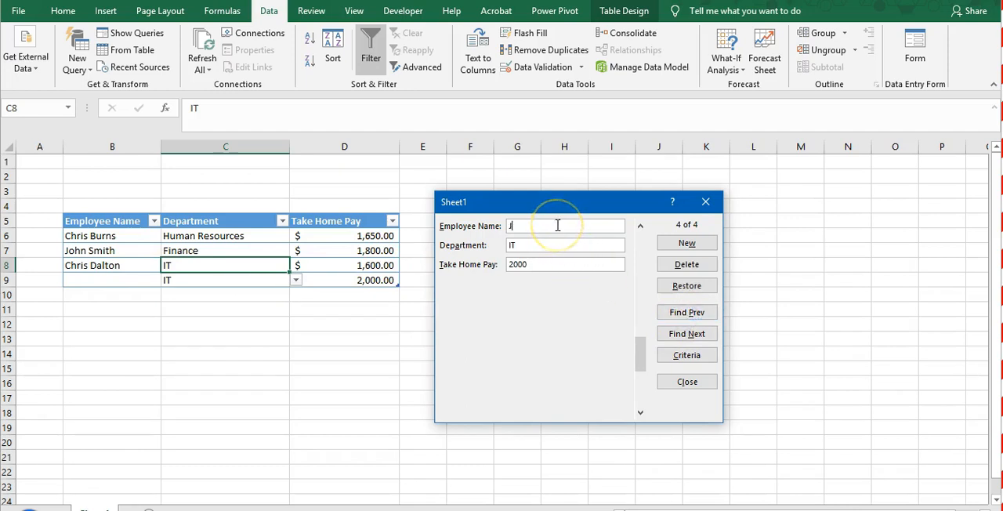
pyautogui.write('ames Garne')
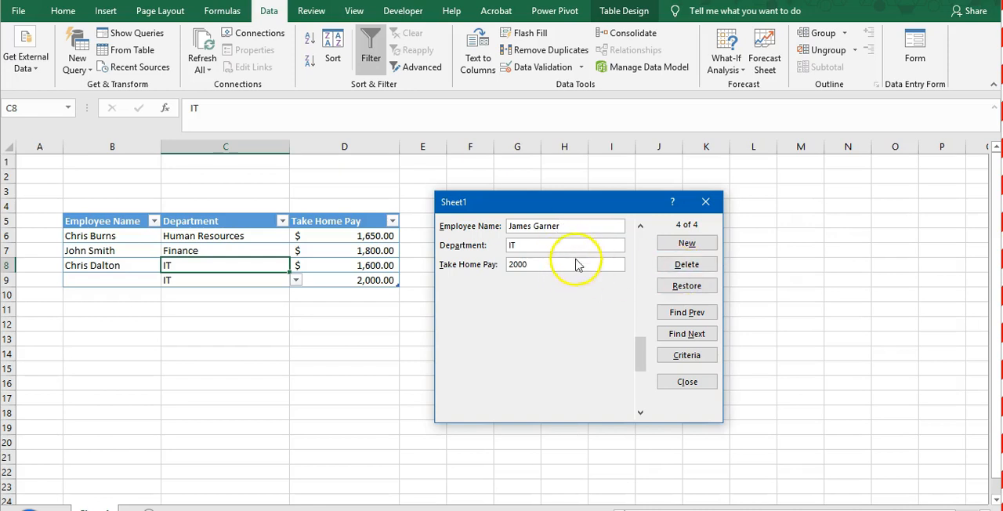
pyautogui.write('r')
pyautogui.press('Return')
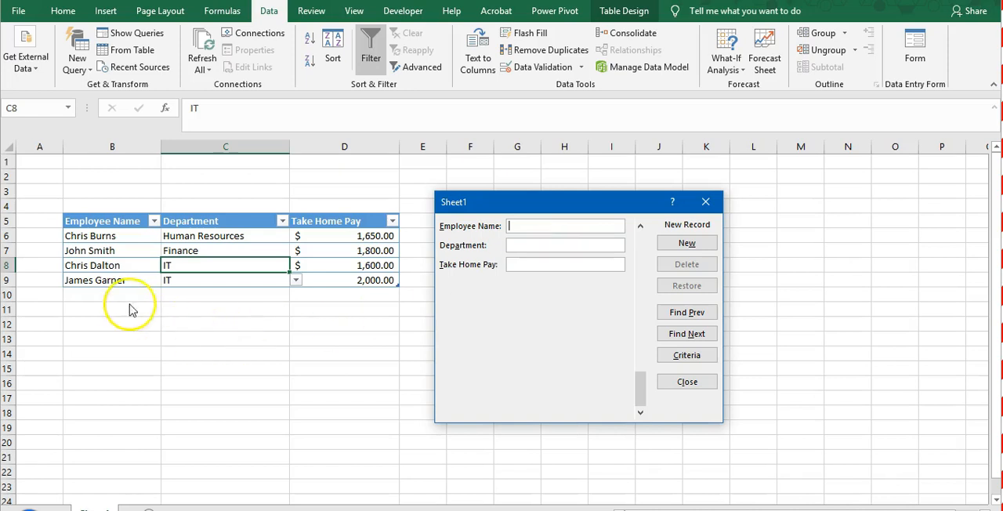
# - Enter 1990 as the fourth record's take home pay in the form and discard the edit with Restore
pyautogui.click(673, 315)
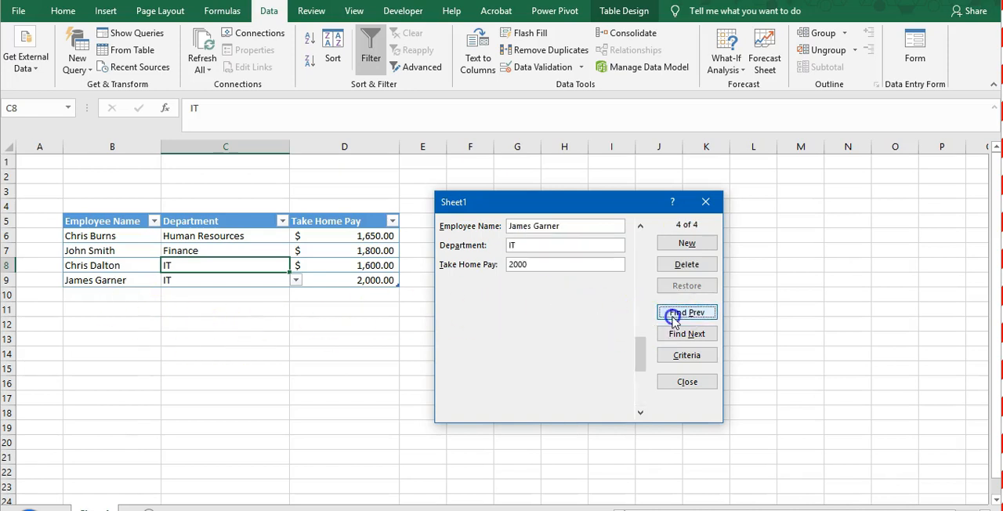
pyautogui.click(514, 264)
pyautogui.moveTo(515, 264); pyautogui.dragTo(499, 266)
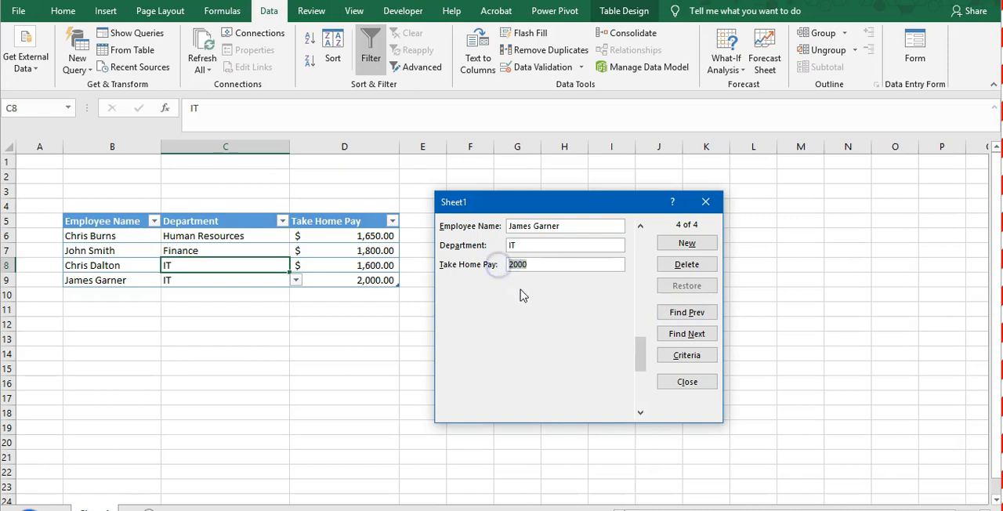
pyautogui.press('BackSpace')
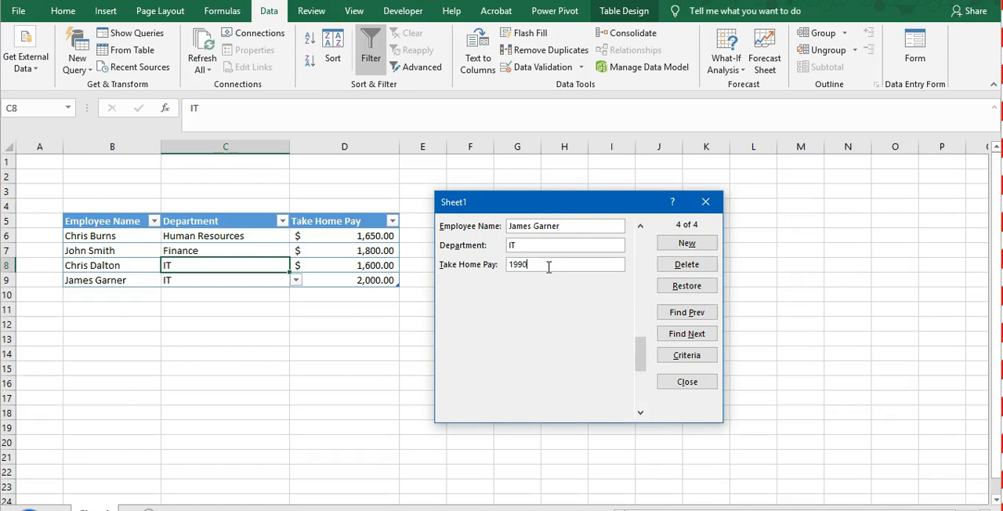
pyautogui.click(686, 285)
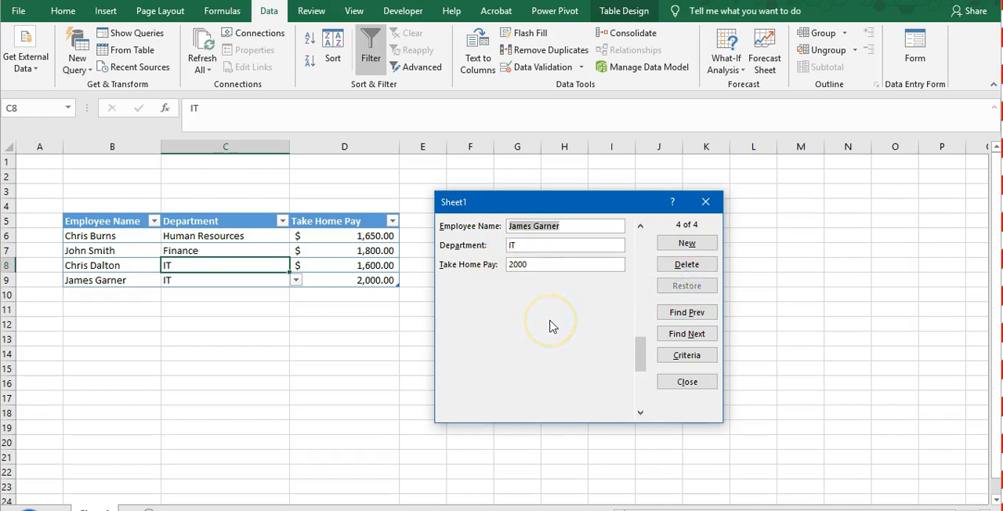
# - Close the data entry form and select cell C11 below the table
pyautogui.click(681, 386)
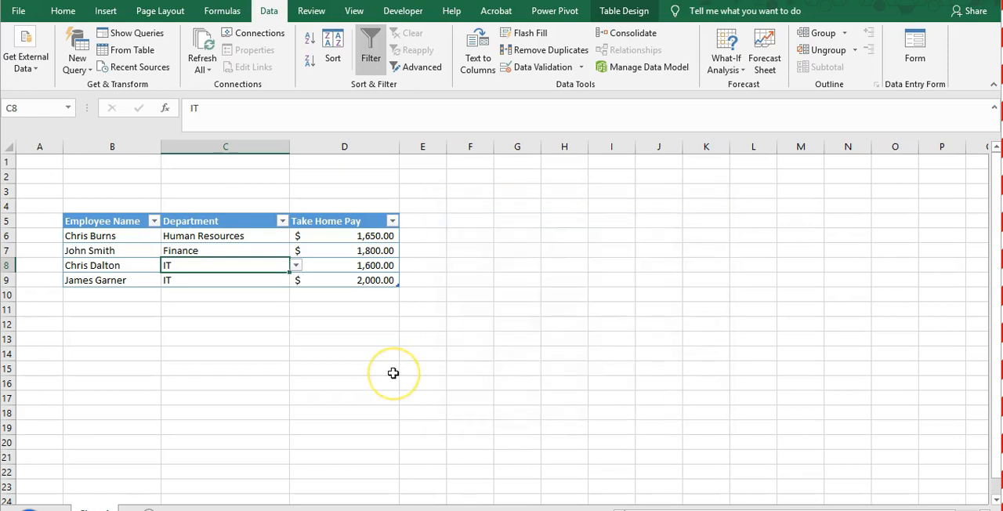
pyautogui.click(274, 356)
pyautogui.click(181, 307)
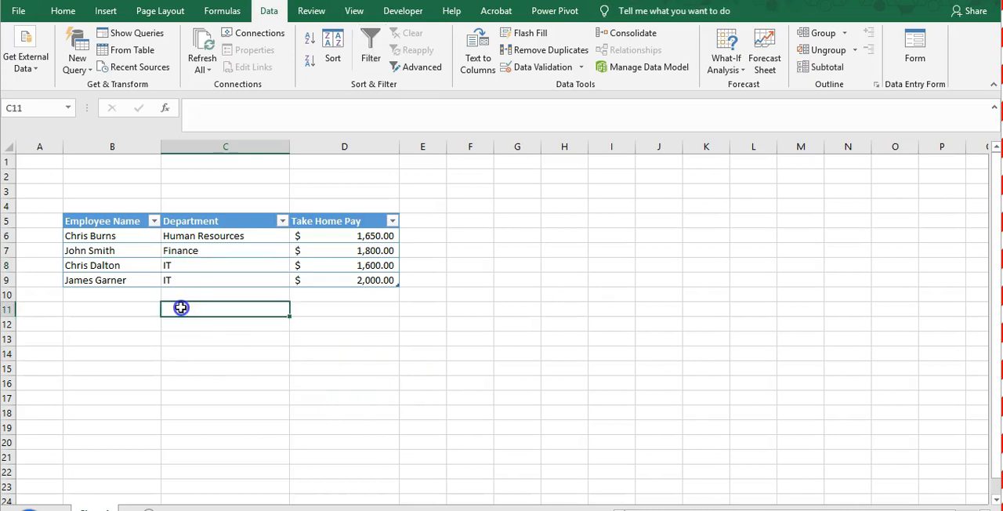
pyautogui.click(128, 279)
pyautogui.click(128, 251)
pyautogui.click(123, 235)
pyautogui.click(123, 221)
pyautogui.click(223, 220)
pyautogui.click(332, 220)
pyautogui.moveTo(122, 221); pyautogui.dragTo(333, 278)
pyautogui.click(331, 321)
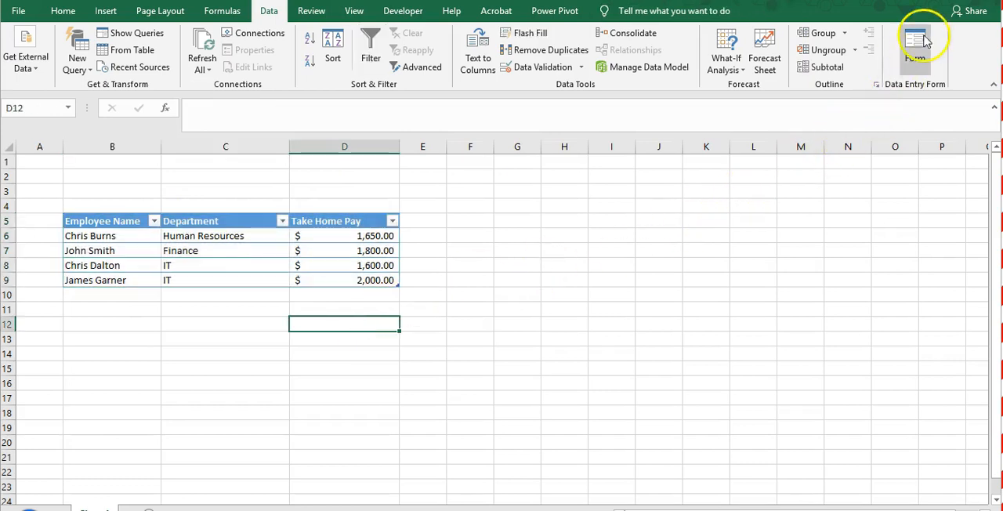
# - Try to open the data entry form from empty cell C12 below the table
pyautogui.click(258, 324)
pyautogui.click(915, 49)
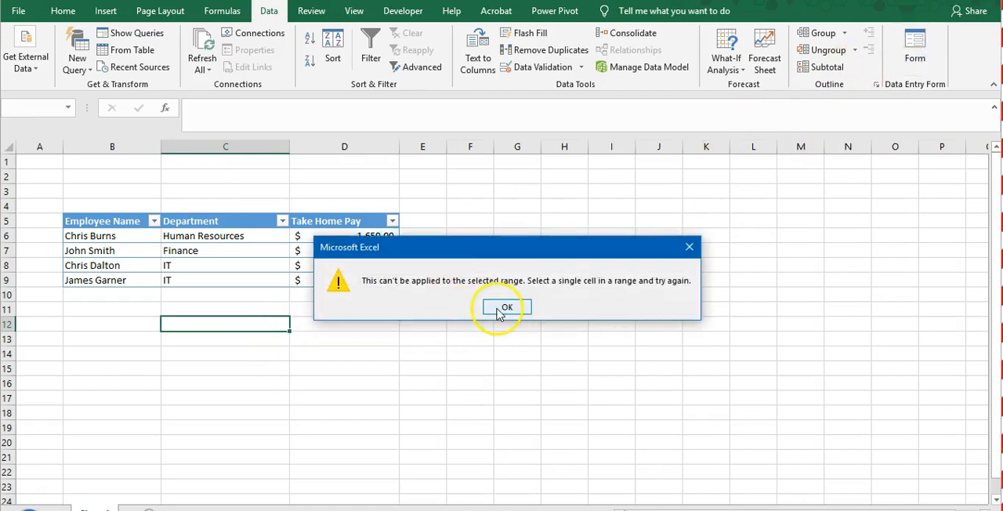
pyautogui.click(506, 307)
# - Open the data entry form from table cells C8 and D6, closing it each time
pyautogui.click(225, 265)
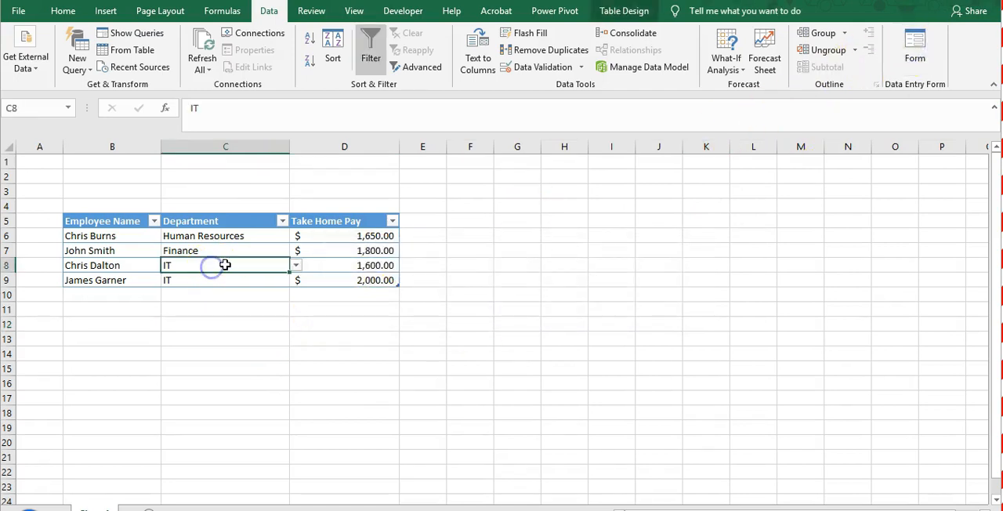
pyautogui.click(914, 48)
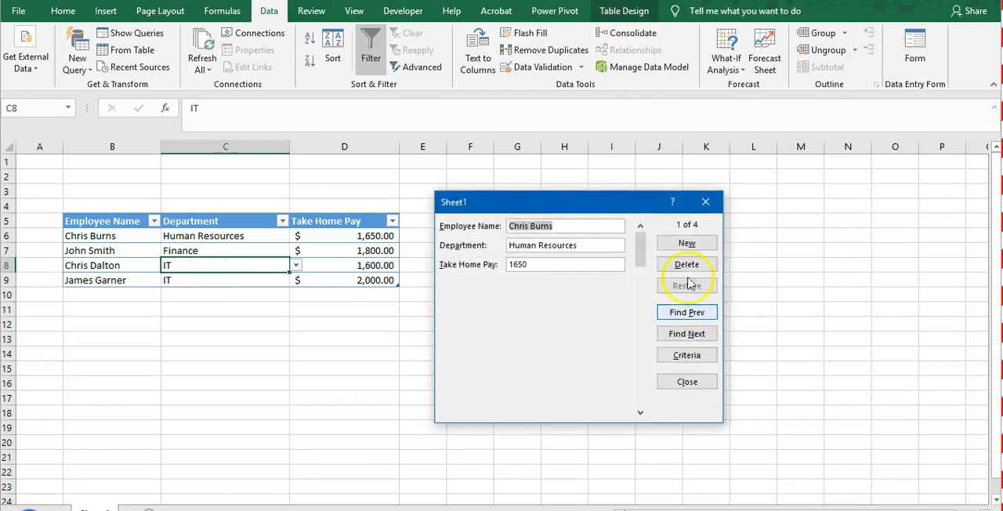
pyautogui.click(705, 201)
pyautogui.click(363, 239)
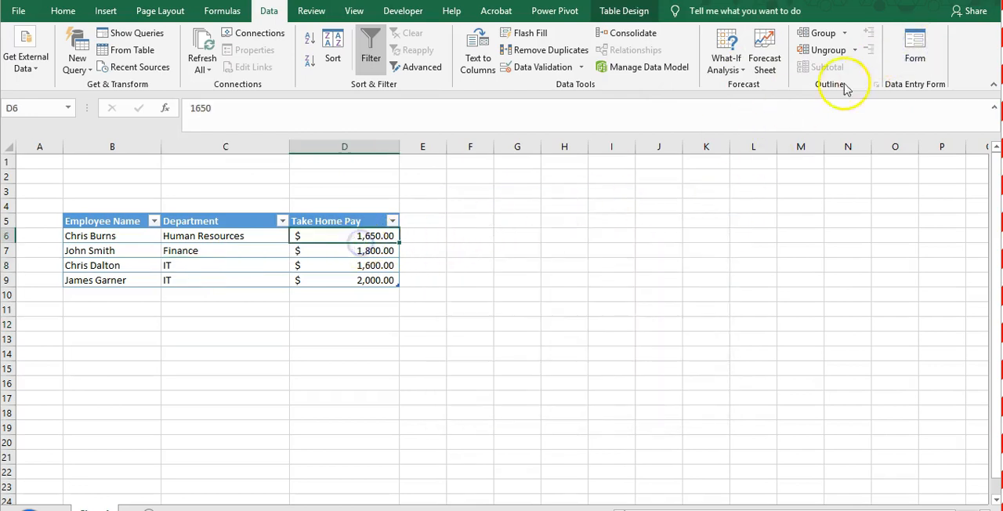
pyautogui.click(914, 46)
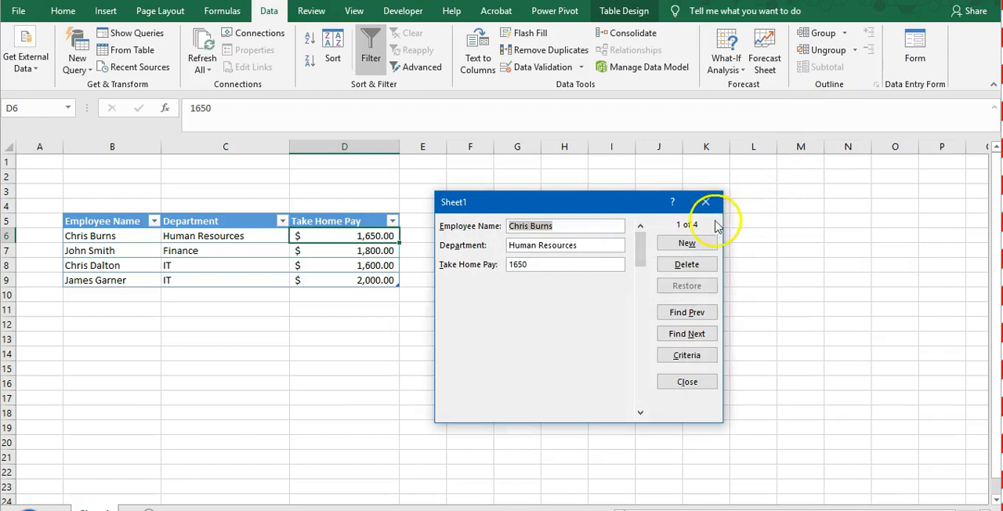
pyautogui.click(704, 202)
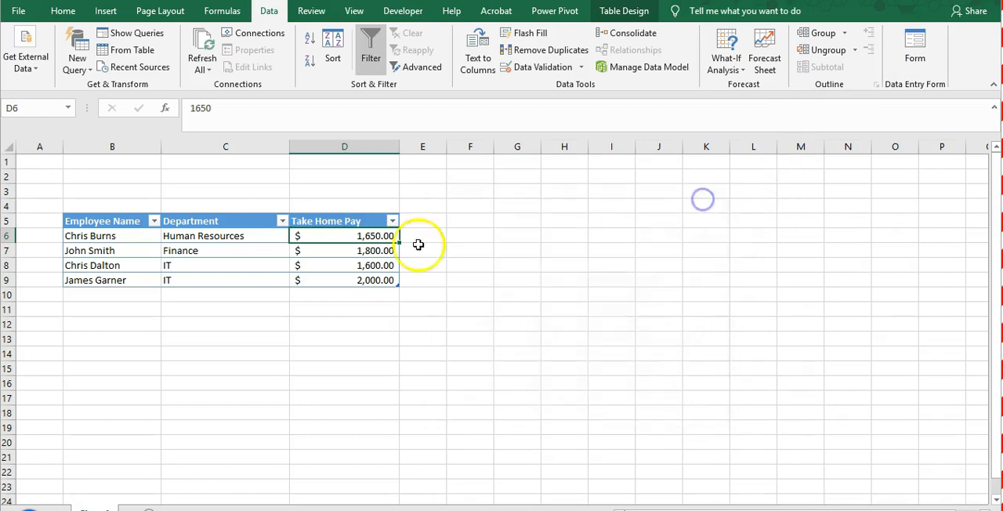
# - Open the data entry form from cell D7 and search for records with a take home pay of <1800
pyautogui.click(323, 268)
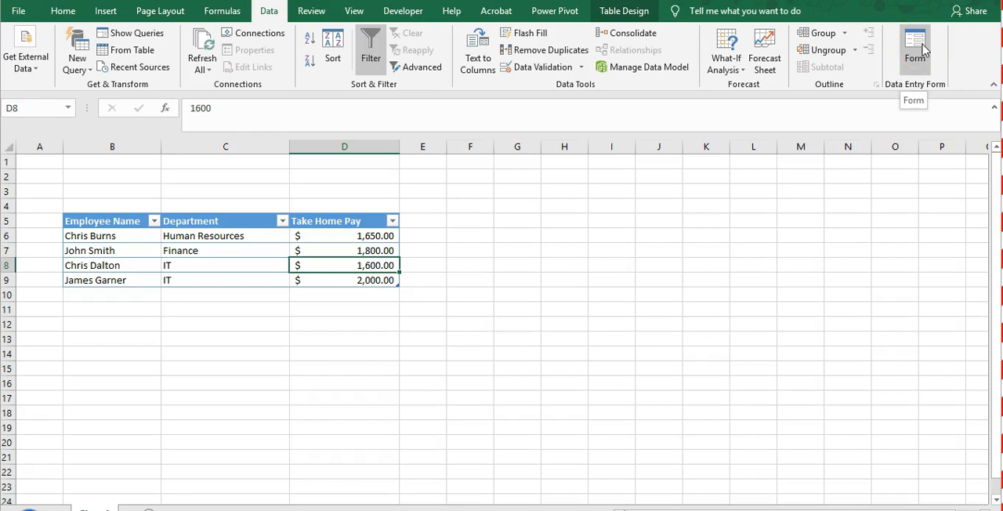
pyautogui.press('Down')
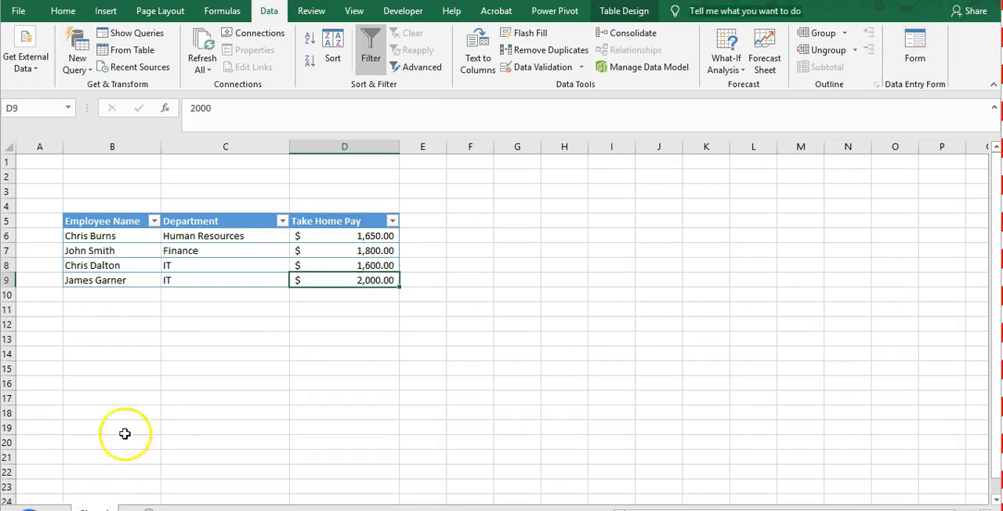
pyautogui.click(344, 250)
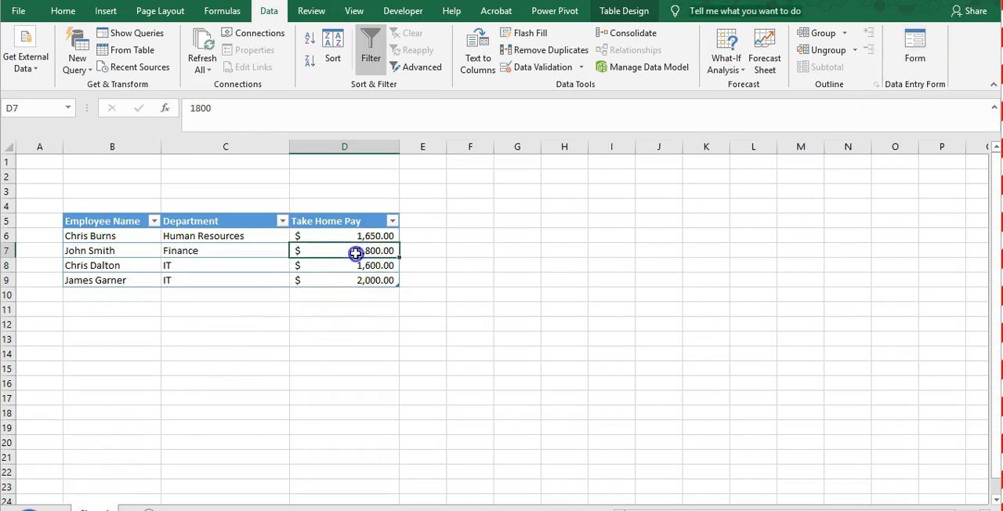
pyautogui.click(921, 44)
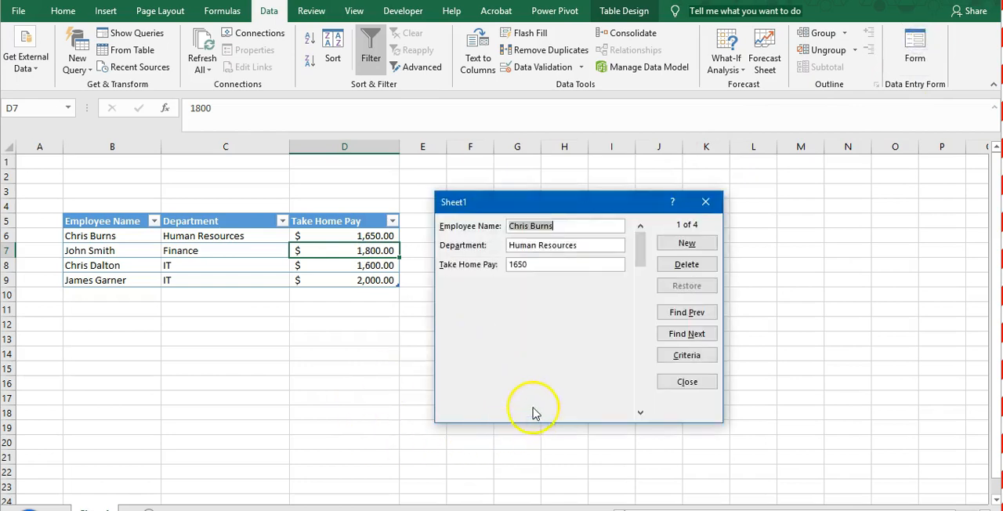
pyautogui.click(687, 357)
pyautogui.click(524, 264)
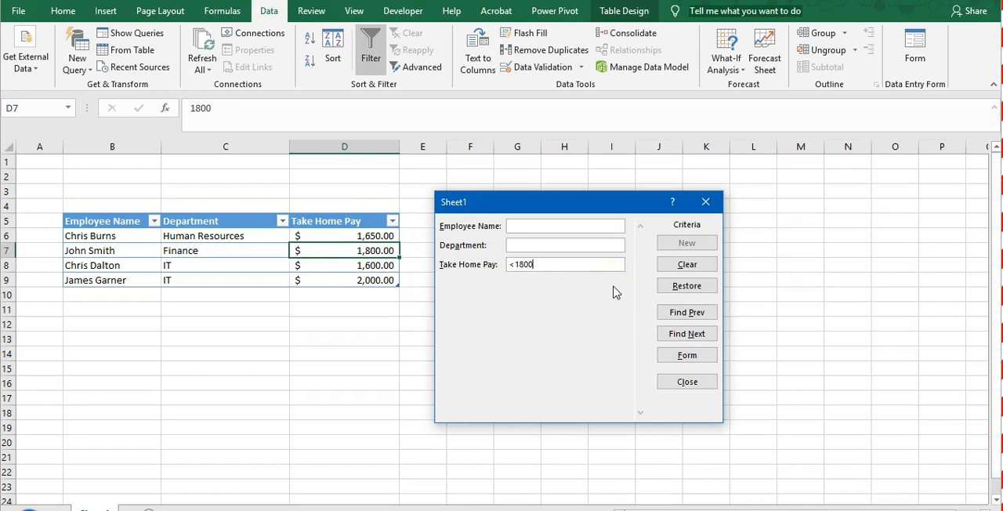
pyautogui.press('Return')
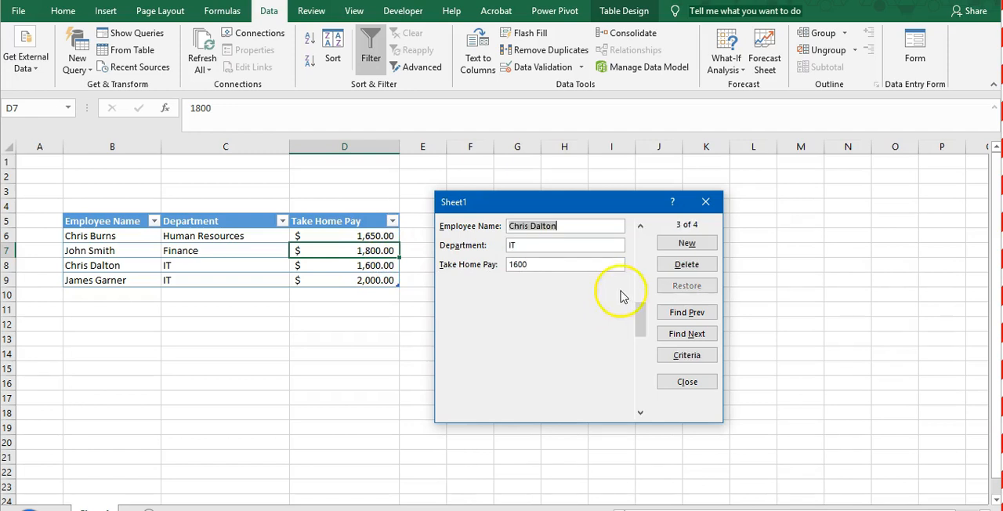
# - Browse backward and forward through the records that match the take home pay criterion
pyautogui.click(680, 314)
pyautogui.click(679, 313)
pyautogui.click(684, 334)
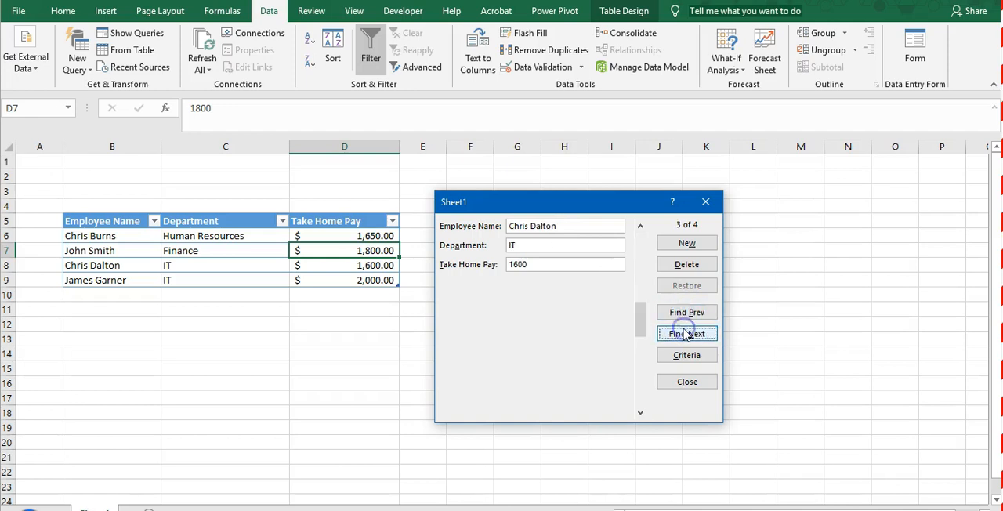
pyautogui.click(686, 315)
pyautogui.click(685, 334)
pyautogui.click(683, 384)
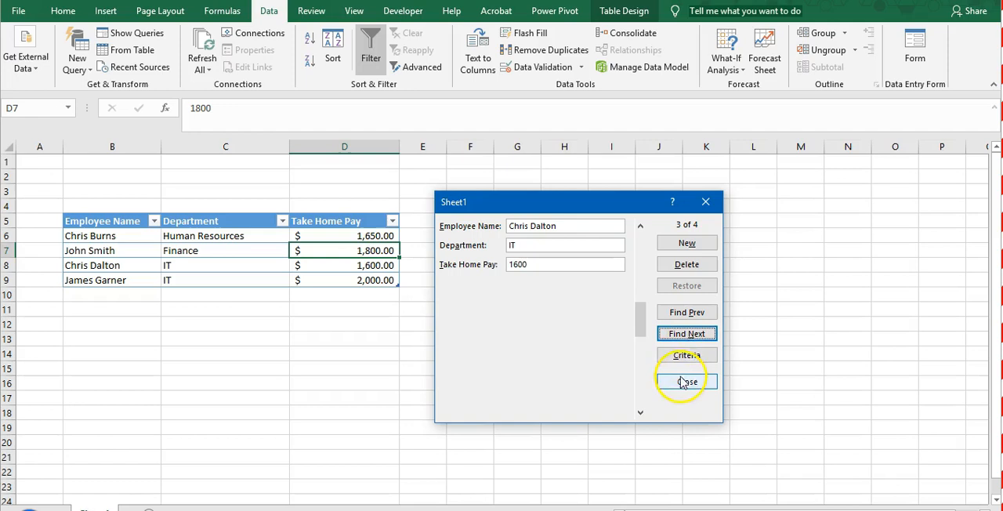
pyautogui.click(681, 385)
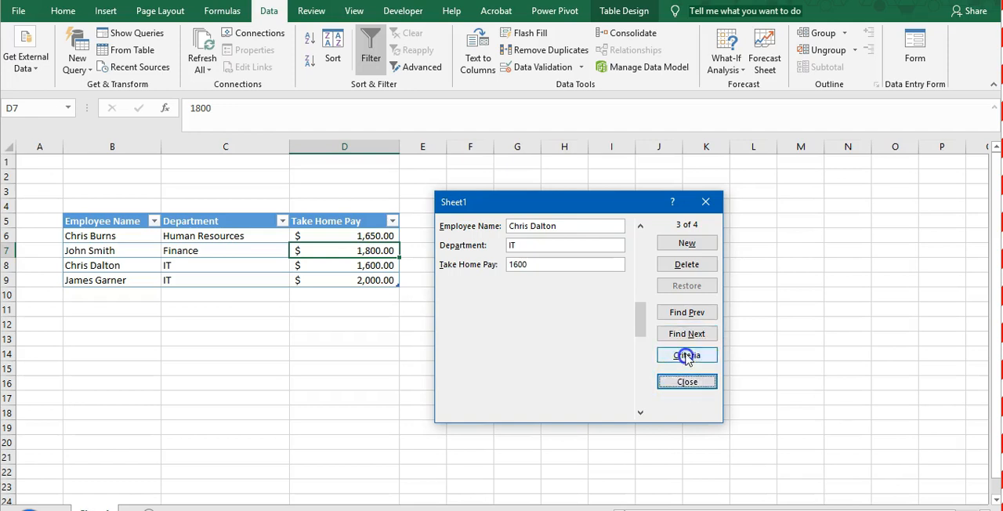
# - Switch between the form's search criteria and record views, ending on the third record
pyautogui.click(686, 356)
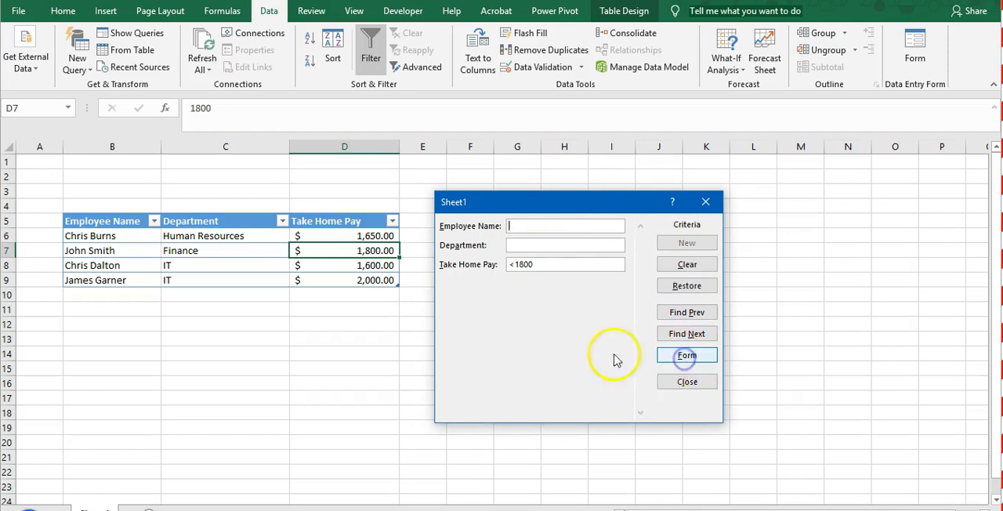
pyautogui.click(686, 355)
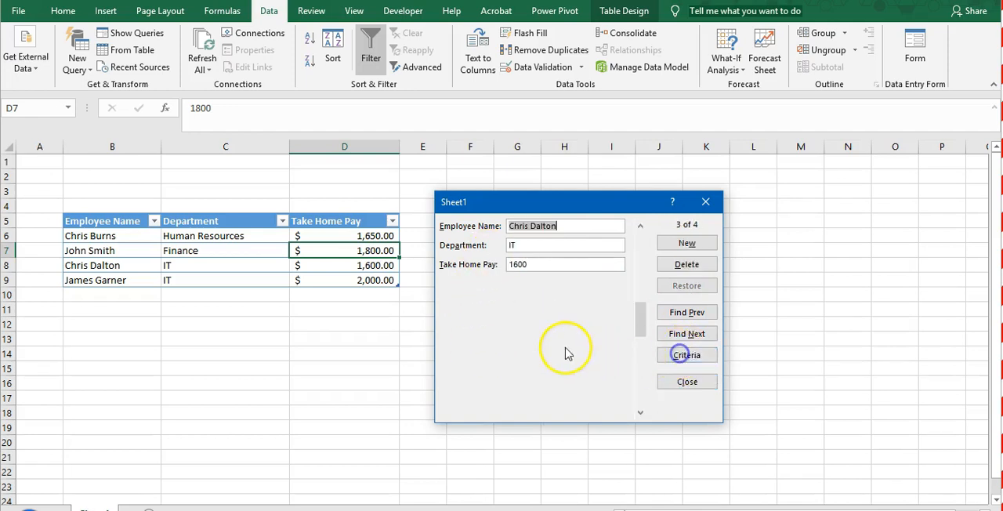
pyautogui.click(687, 355)
pyautogui.click(686, 358)
pyautogui.click(687, 355)
pyautogui.click(687, 357)
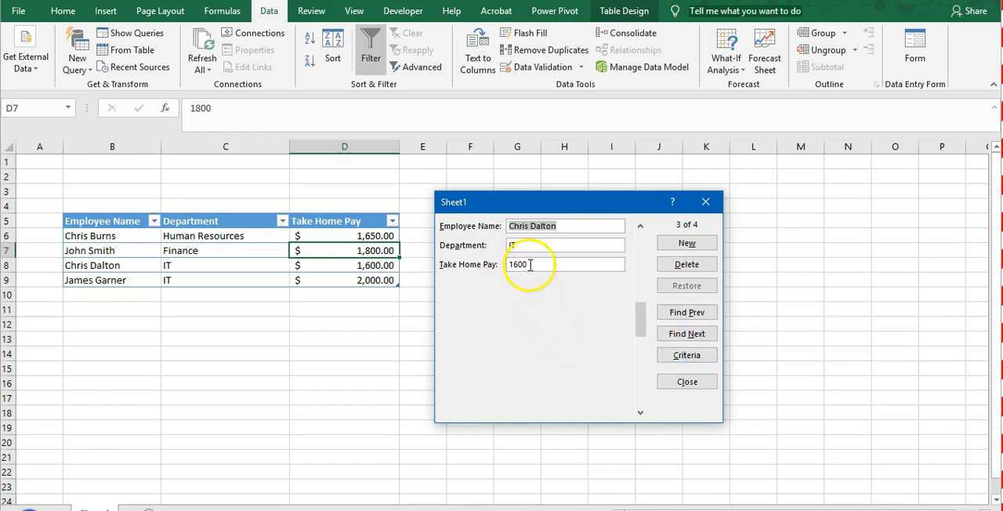
# - Overwrite the third record with a different employee's full name, Finance as department and 2500 as take home pay
pyautogui.click(513, 265)
pyautogui.doubleClick(519, 265)
pyautogui.press('BackSpace')
pyautogui.click(519, 225)
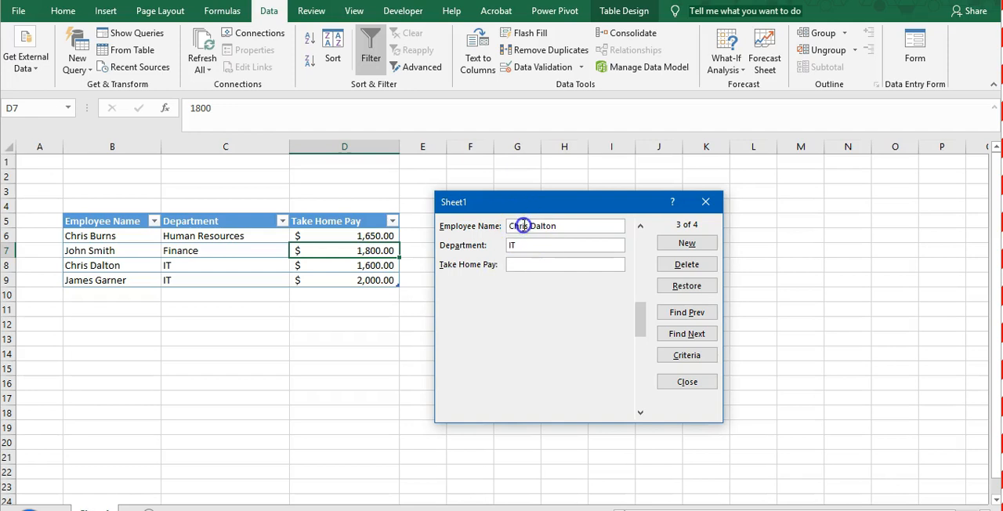
pyautogui.moveTo(561, 228); pyautogui.dragTo(510, 226)
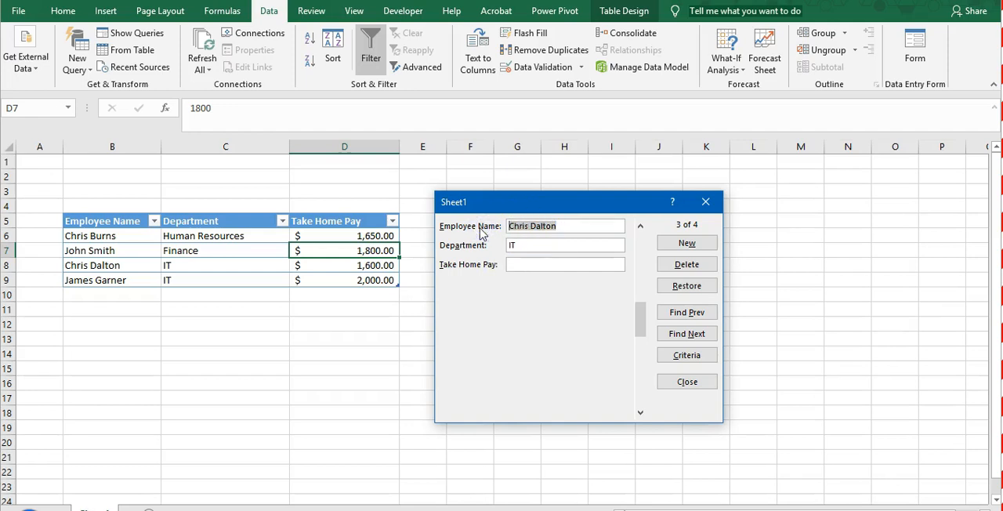
pyautogui.write('Chris Marti')
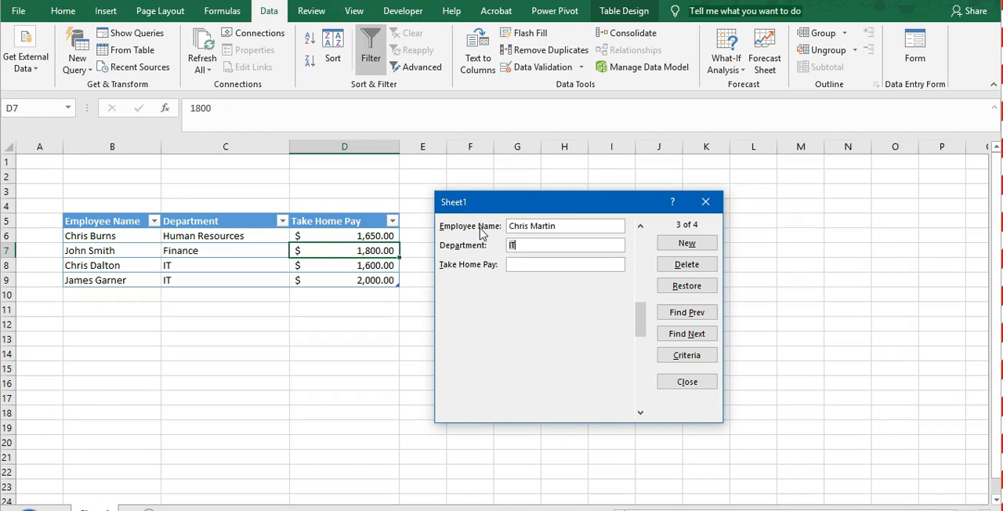
pyautogui.write('Finance')
pyautogui.press('Return')
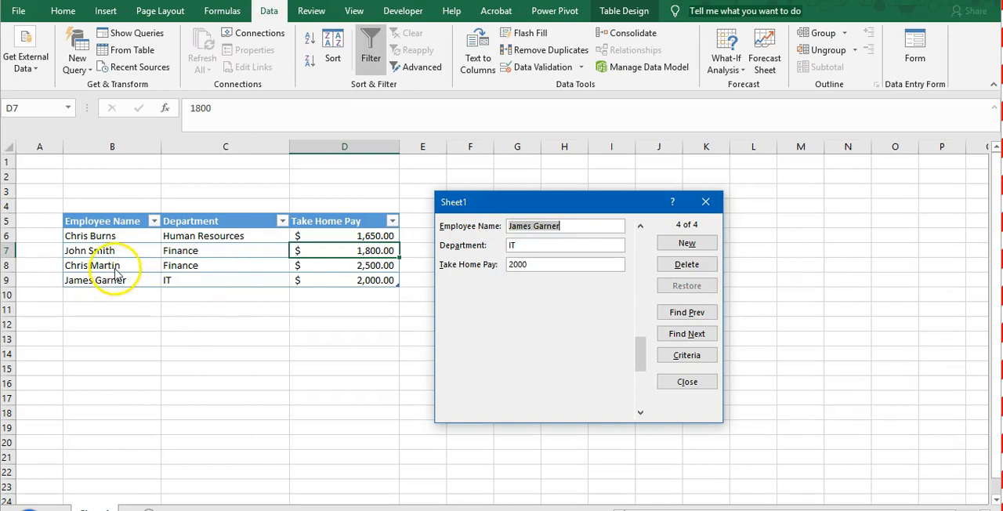
# - Start a new record in the form with the employee's first name and Human Resources as the department
pyautogui.click(551, 247)
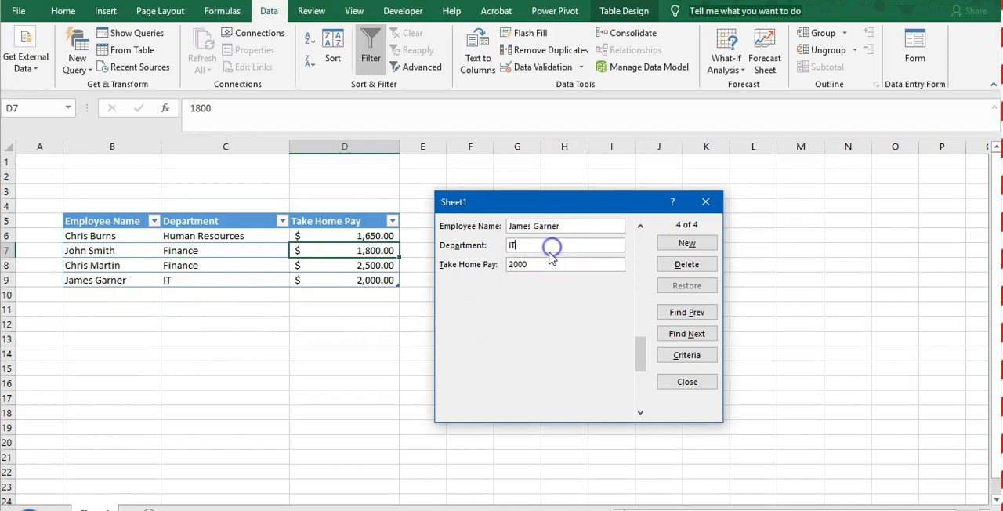
pyautogui.click(672, 245)
pyautogui.click(671, 245)
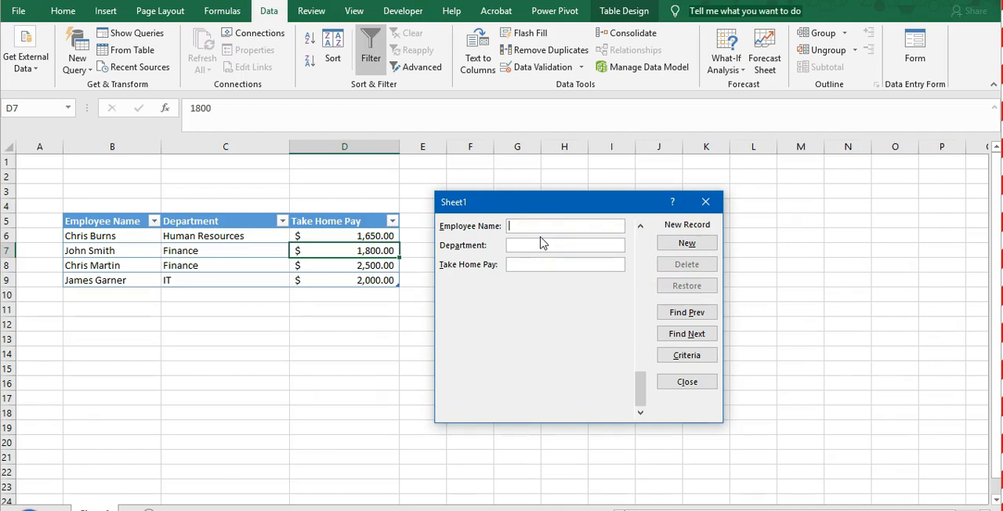
pyautogui.write('B')
pyautogui.write('Human')
pyautogui.write(' Resource')
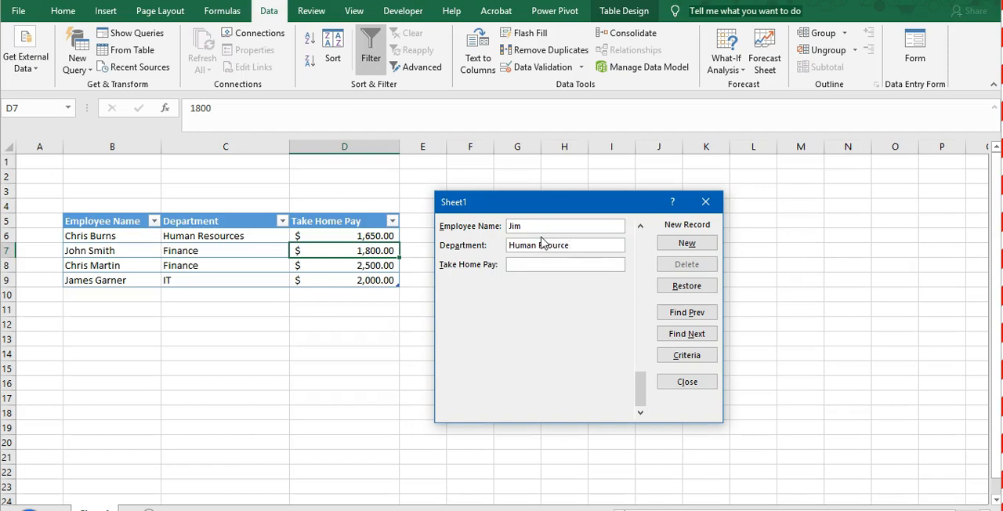
pyautogui.click(544, 246)
pyautogui.write('e')
pyautogui.click(583, 246)
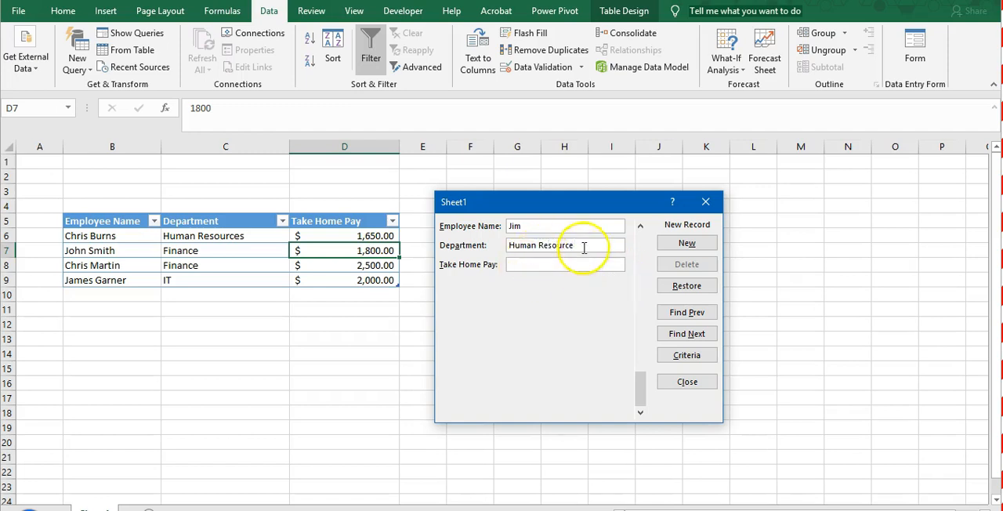
pyautogui.write('s')
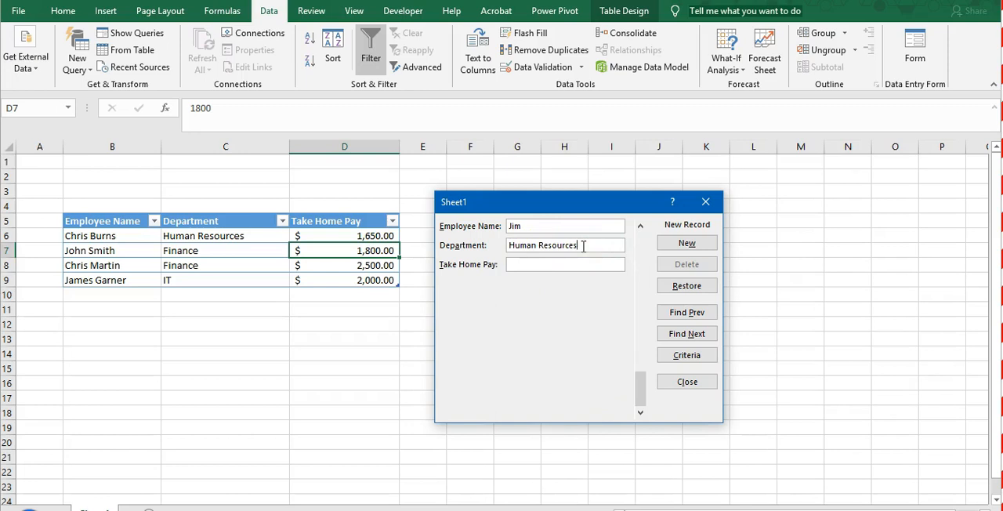
# - Submit the new record with a take home pay of 2000 and close the form
pyautogui.press('Tab')
pyautogui.write('2000')
pyautogui.press('Return')
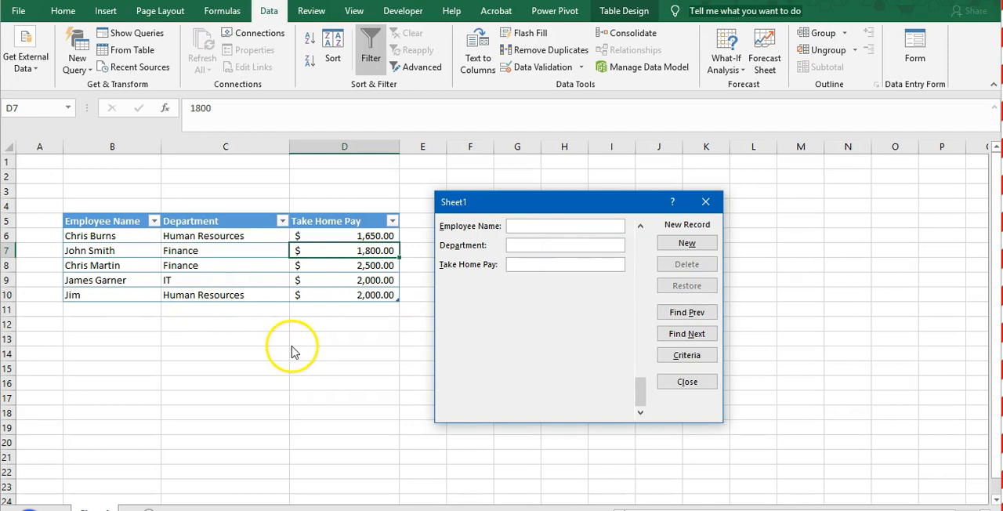
pyautogui.click(687, 389)
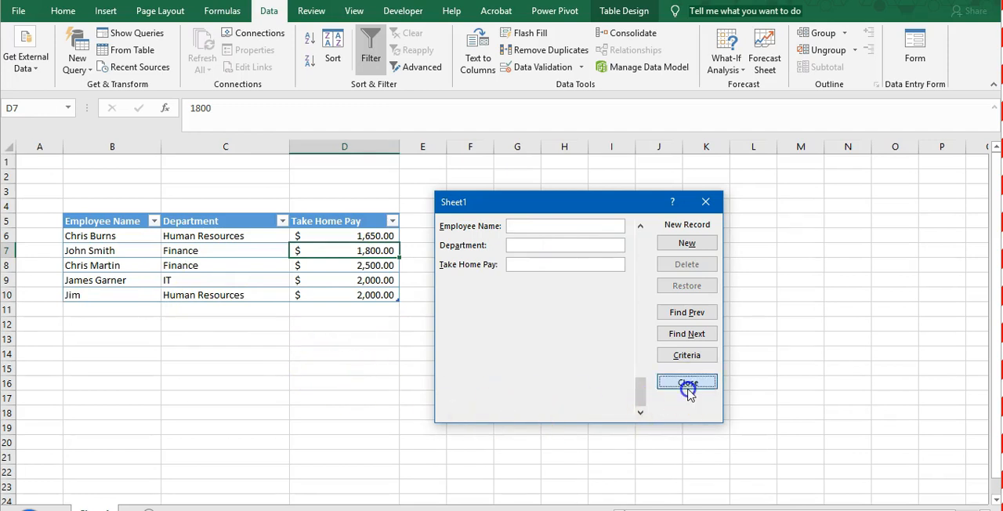